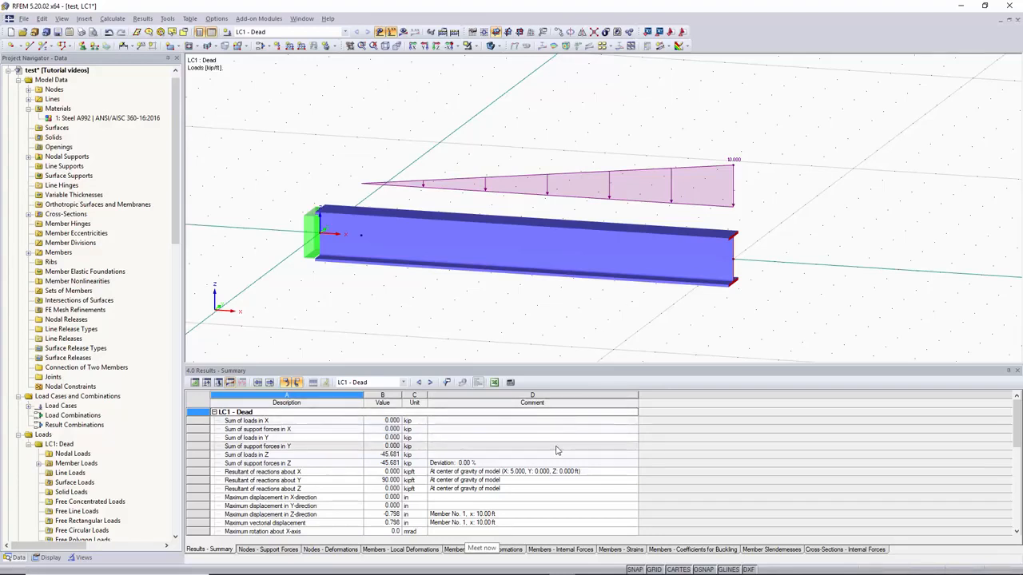
Step: Create a new 3D model named "Video 4" in the Tutorial videos project
left_click(11, 32)
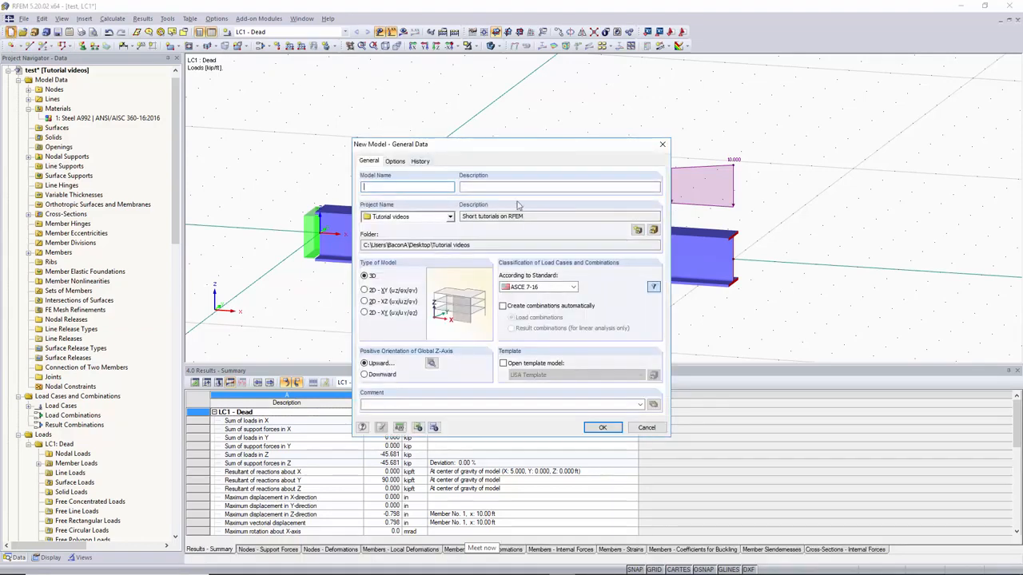
type("Video 4")
left_click(606, 427)
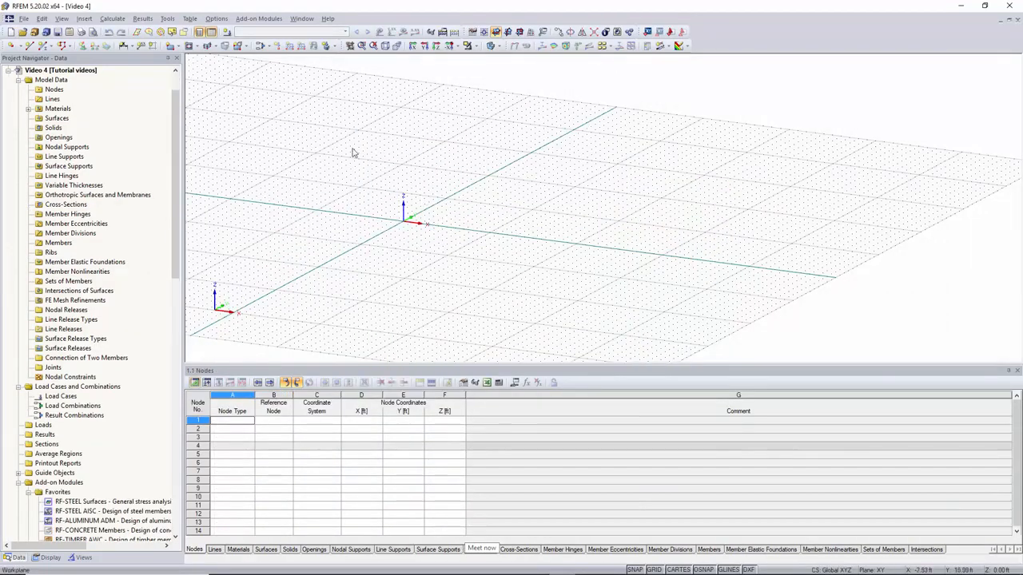
Step: Place two standard nodes graphically, one at the origin and one at X = 10 ft on the X-axis
left_click(104, 22)
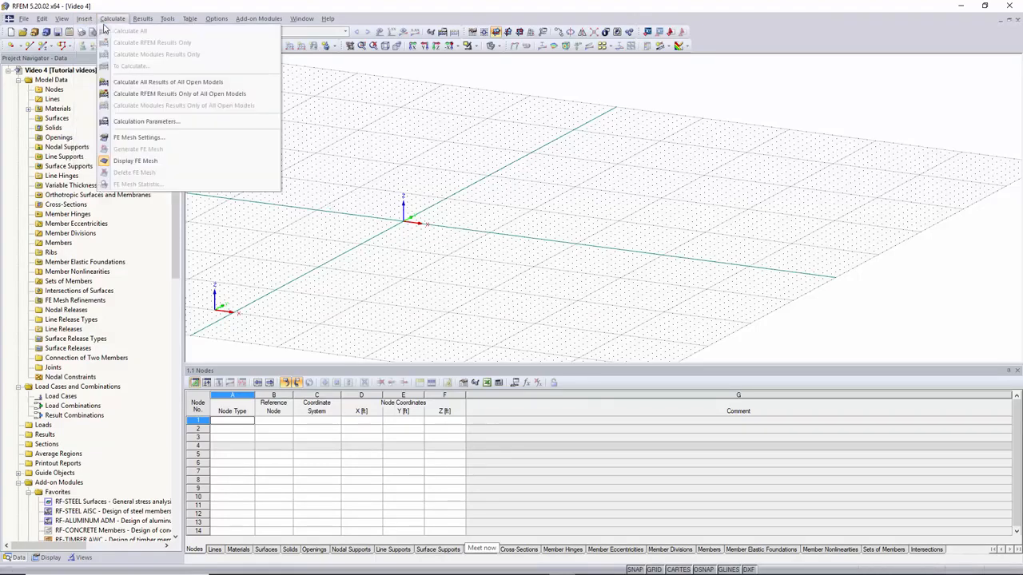
mouse_move(84, 19)
mouse_move(135, 30)
mouse_move(274, 36)
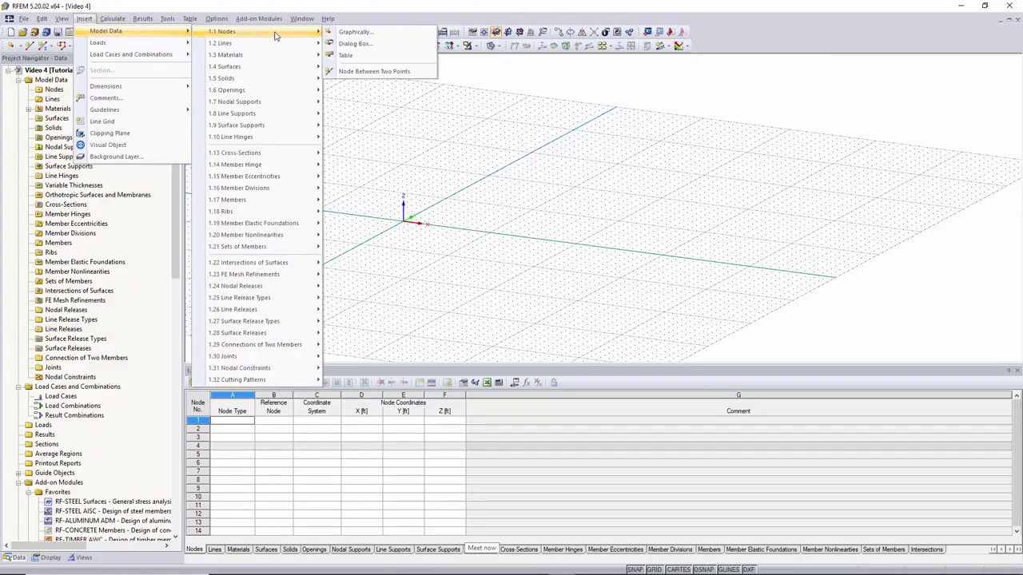
left_click(368, 35)
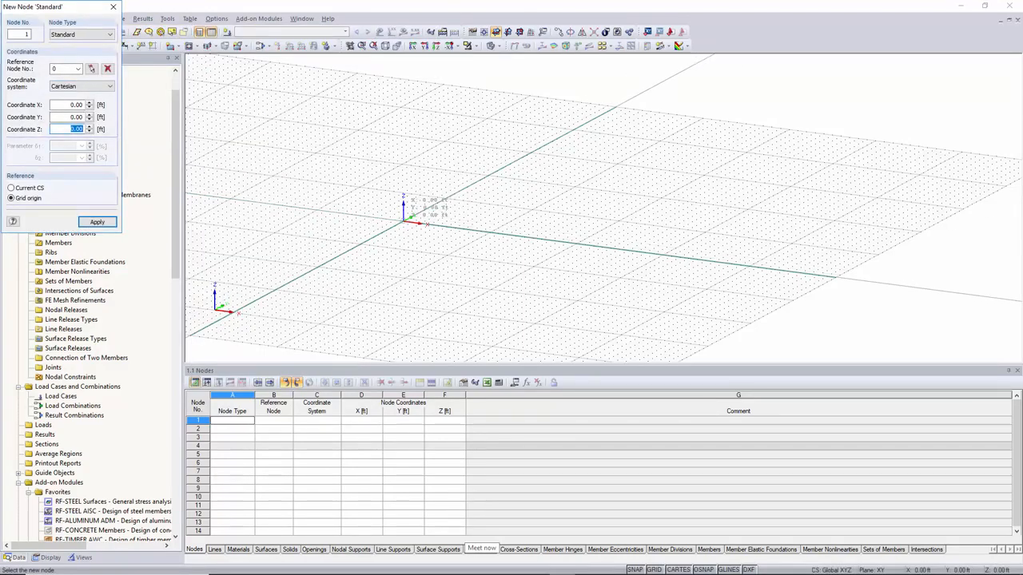
left_click(403, 221)
scroll(403, 221, "up", 3)
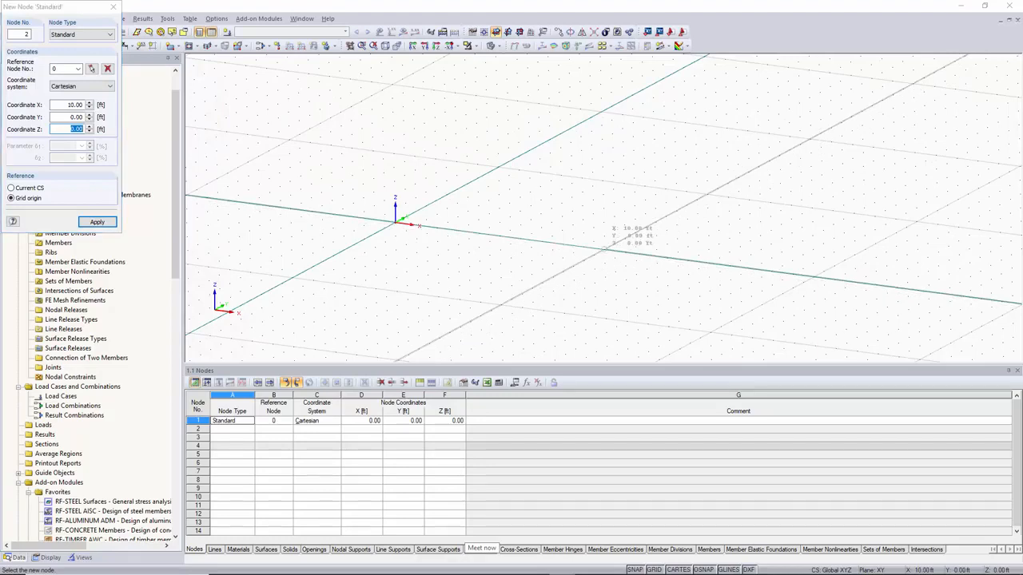
left_click(604, 250)
key("Escape")
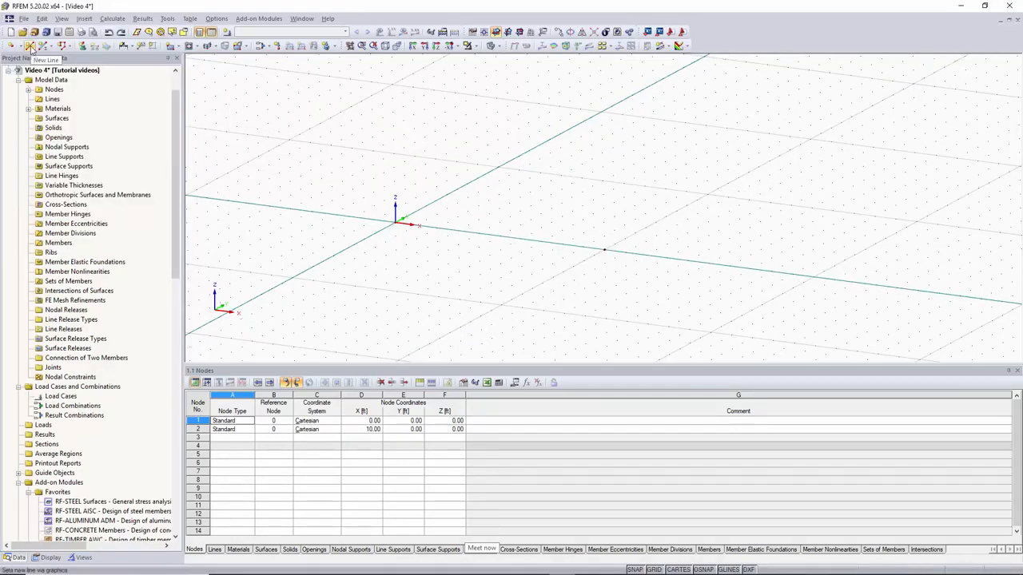
Step: Draw a line from the node at the origin to the node at X = 10 ft
left_click(29, 48)
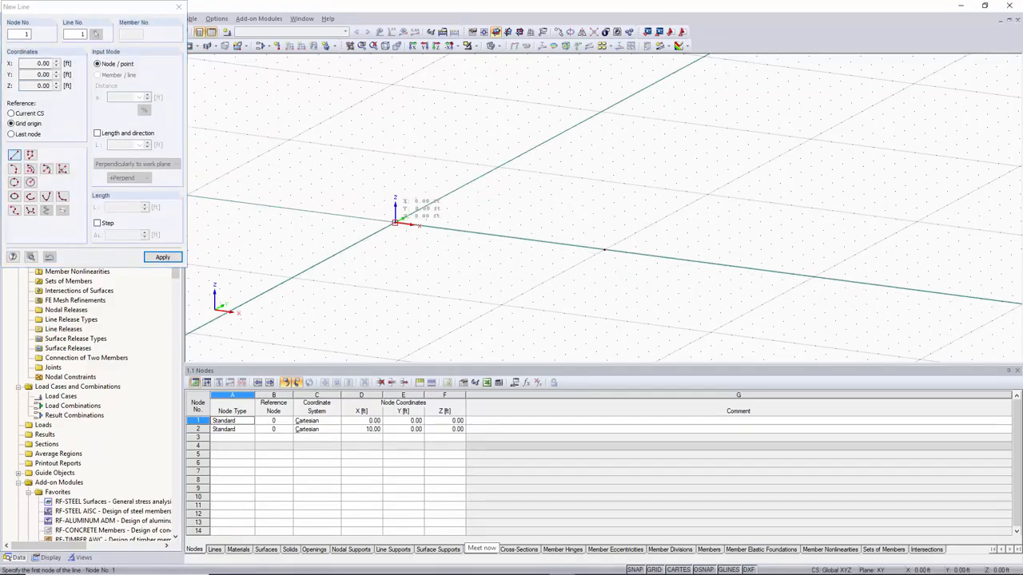
left_click(394, 222)
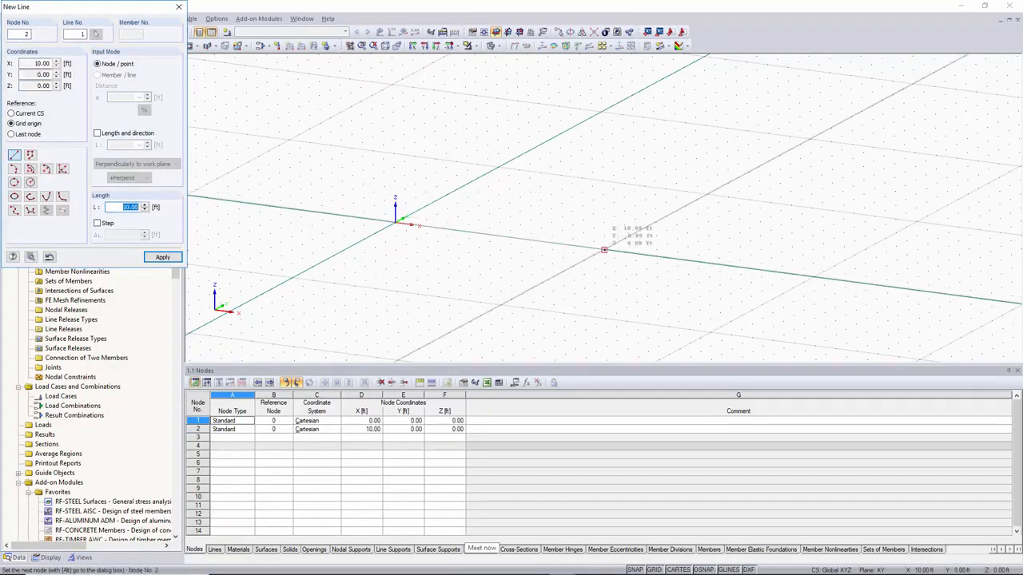
left_click(604, 252)
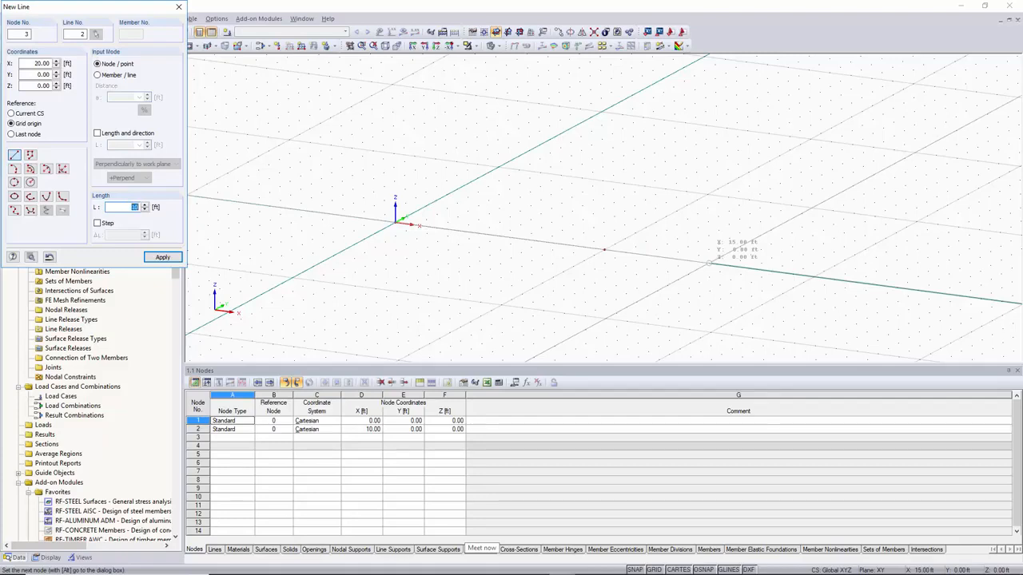
Step: Add a second line segment of 10 ft along the X-axis to X = 20 ft, then undo that segment
key("Return")
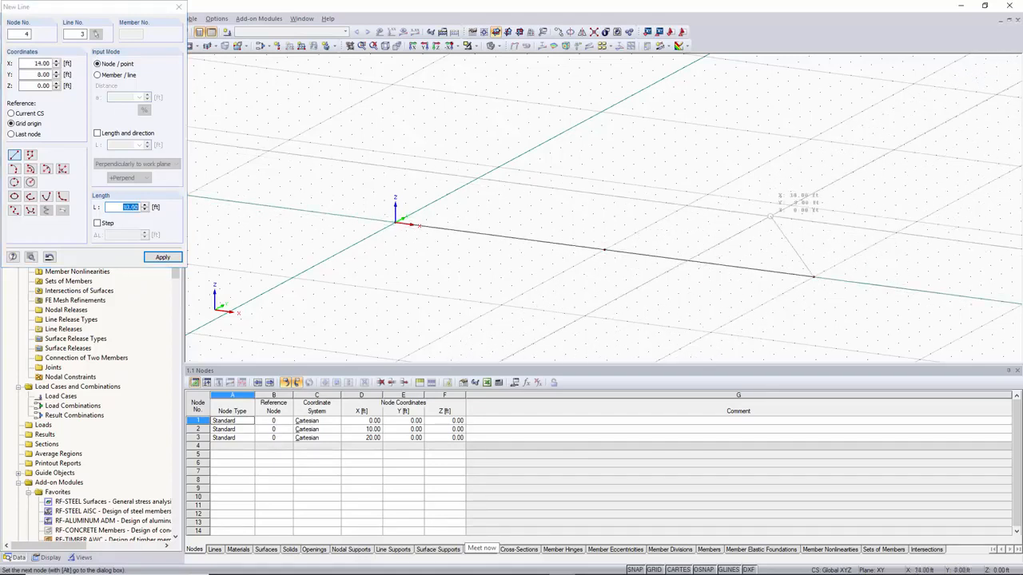
right_click(770, 215)
key("Escape")
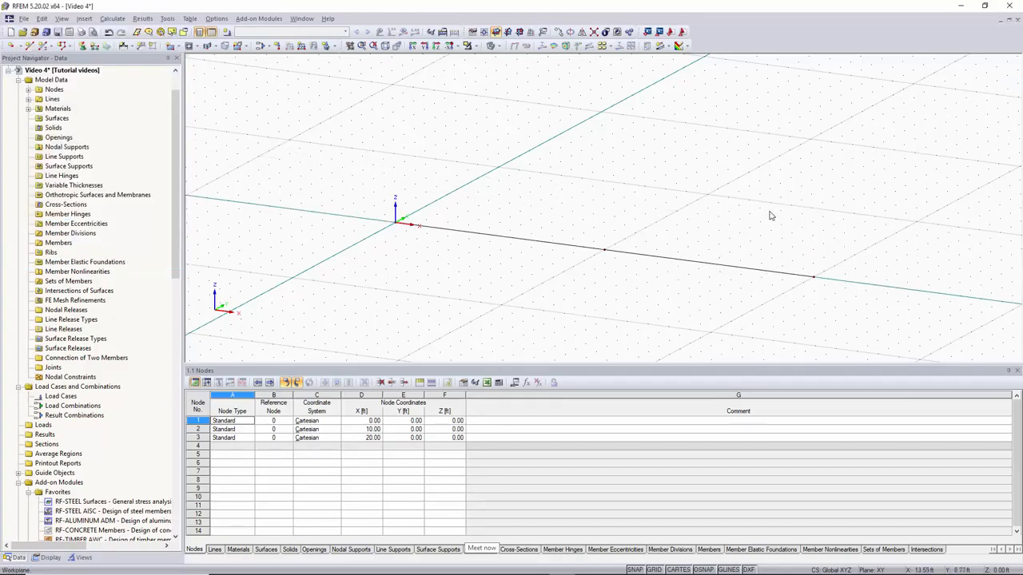
key("ctrl+z")
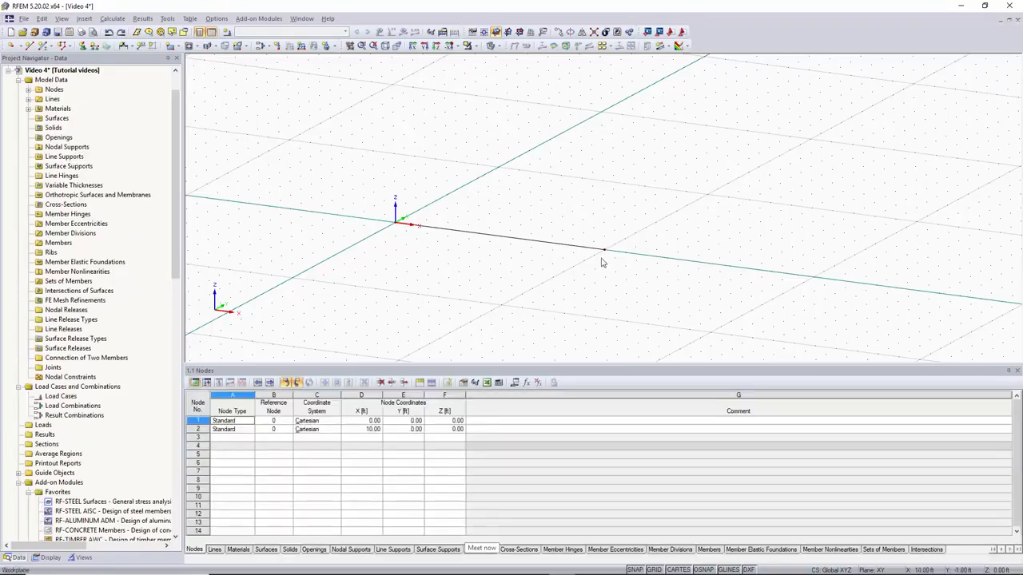
Step: Check which material is predefined in the model data
scroll(592, 194, "up", 1)
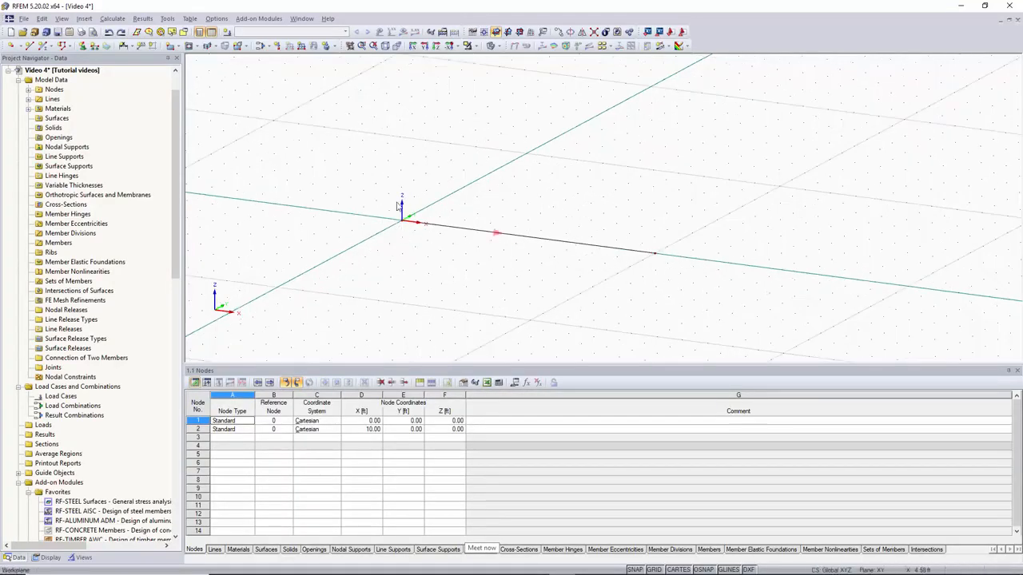
left_click(28, 109)
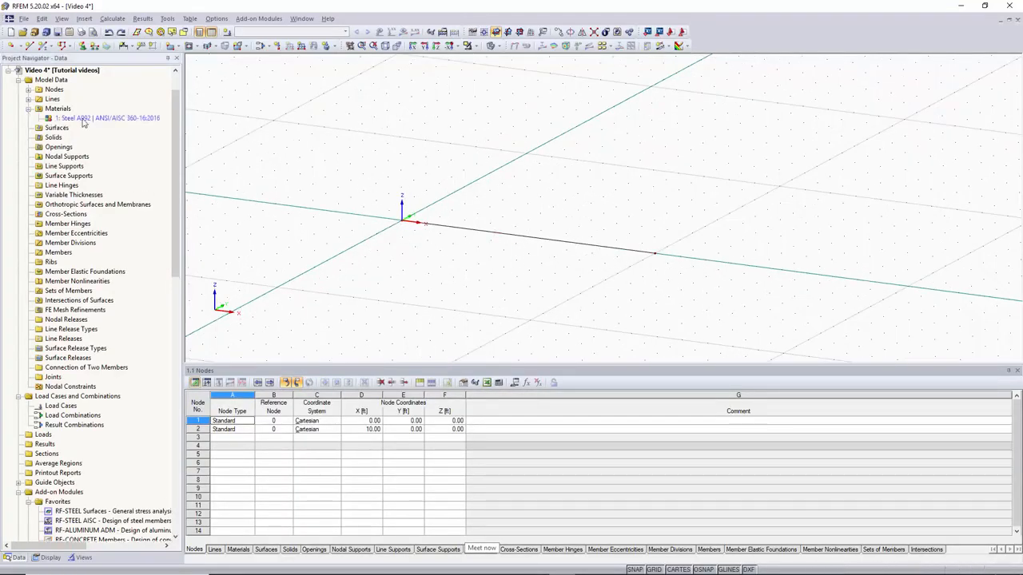
left_click(30, 110)
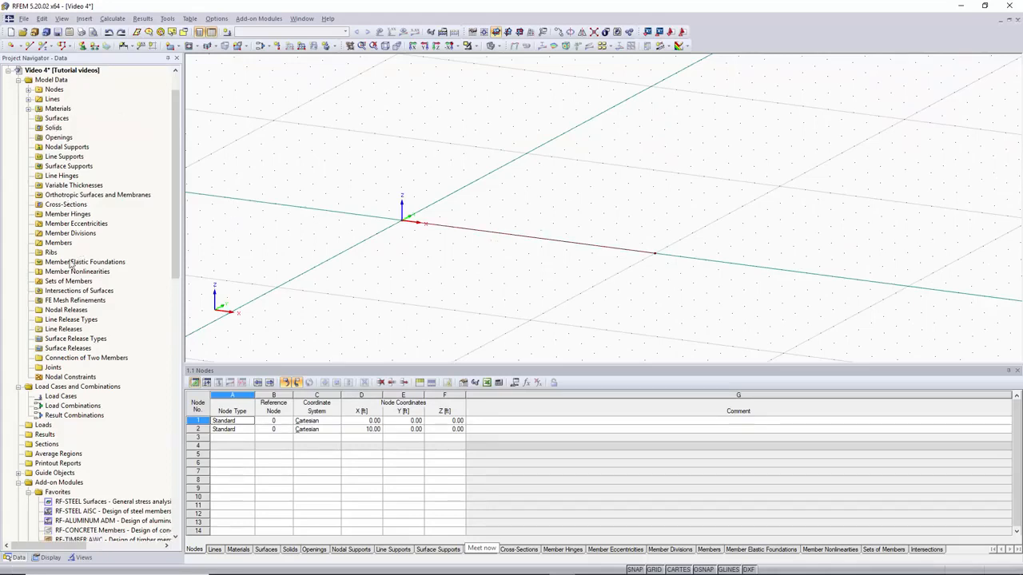
Step: Delete the line along the X-axis together with its two end nodes
middle_click_drag(623, 251, 665, 201)
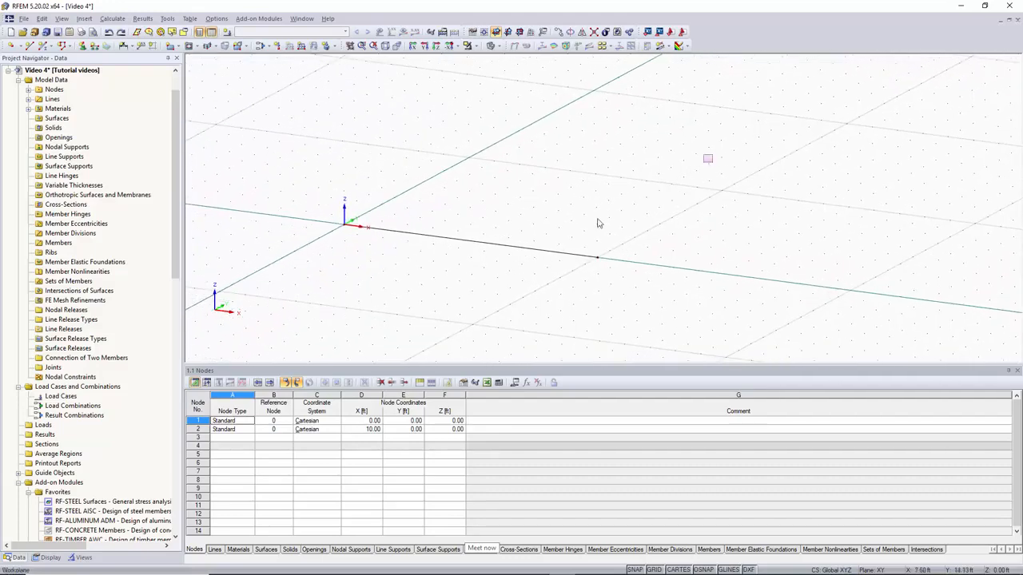
left_click_drag(713, 155, 286, 300)
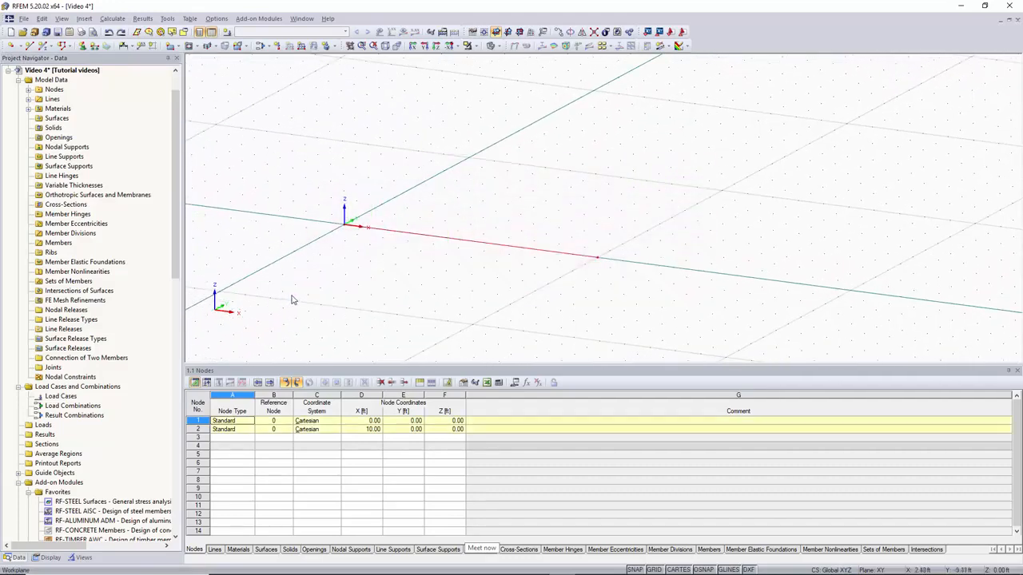
key("Delete")
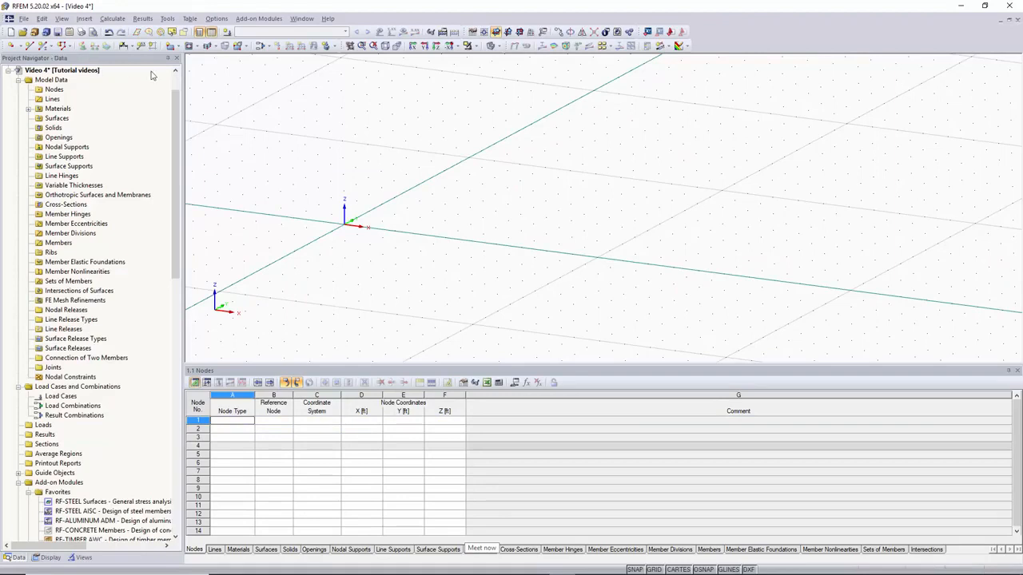
Step: Set up a new beam member with the rolled I-section W 27x84 from AISC 15, and review its section properties and material
left_click(44, 47)
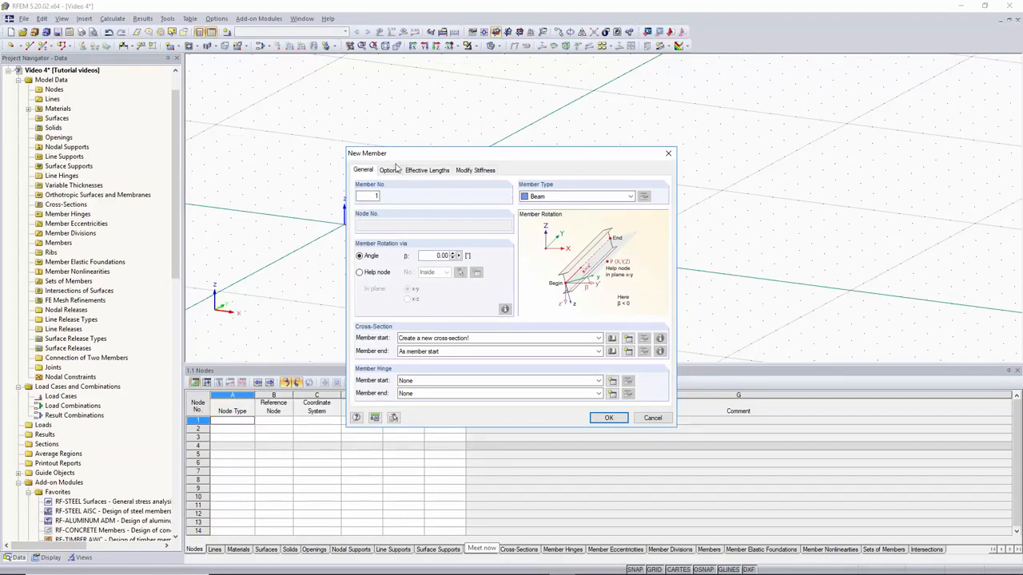
left_click(612, 339)
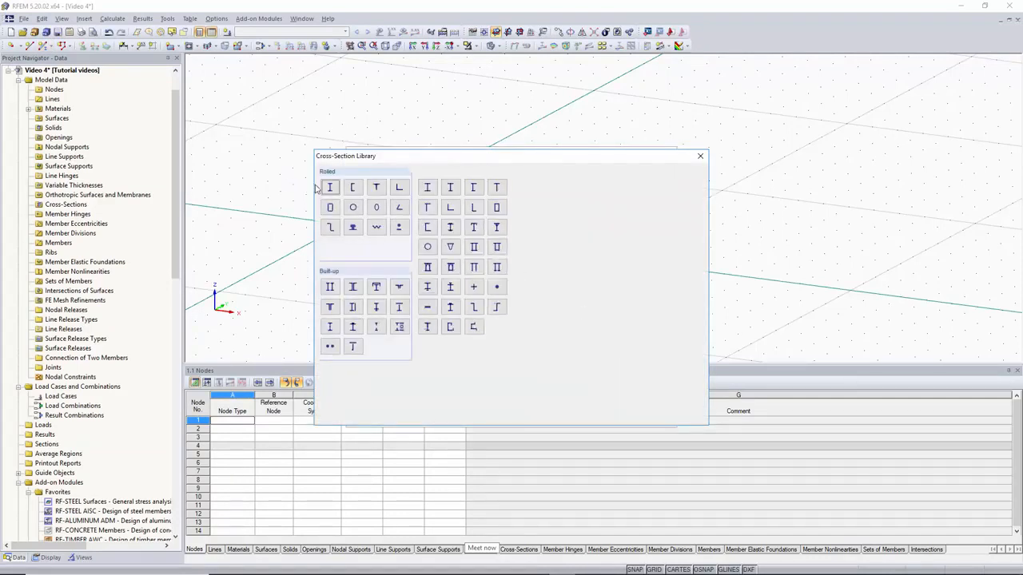
left_click(331, 189)
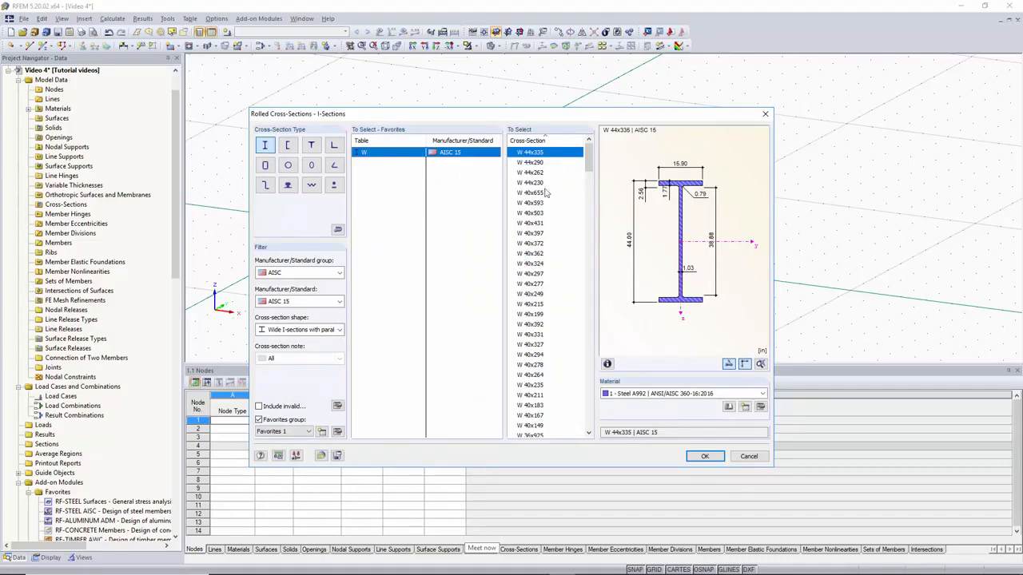
scroll(549, 254, "down", 3)
scroll(551, 254, "down", 15)
left_click(548, 253)
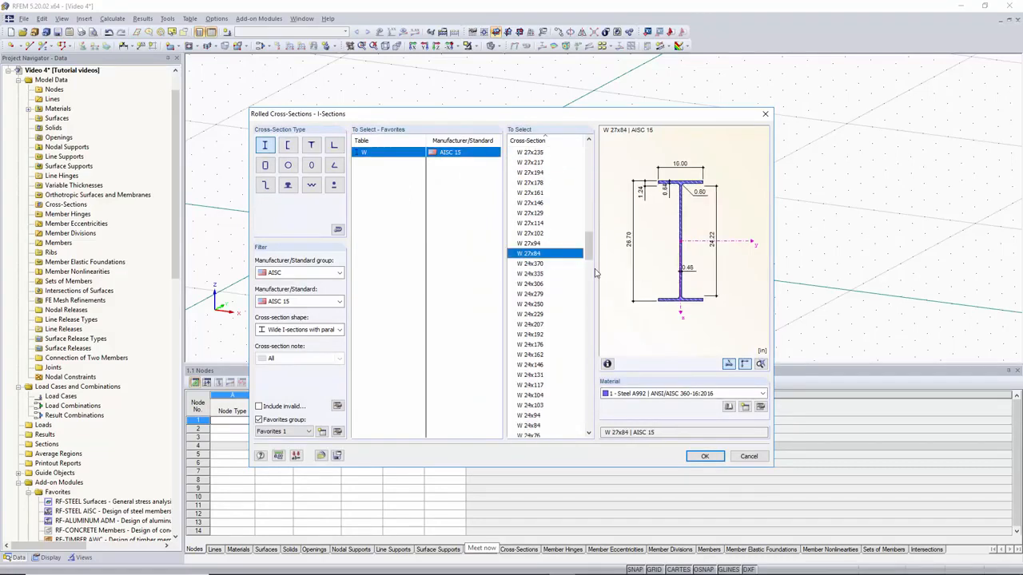
left_click(705, 456)
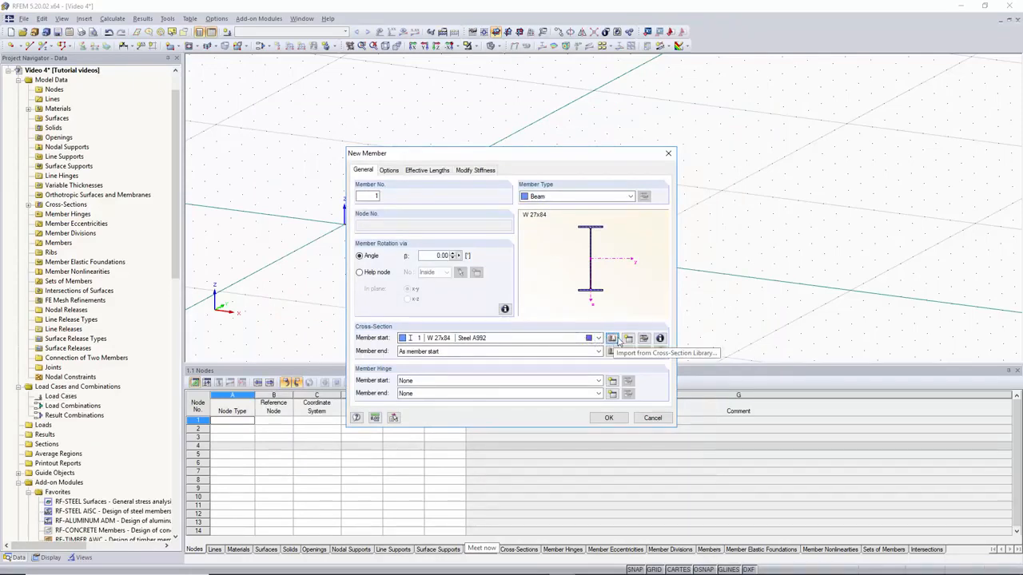
left_click(644, 338)
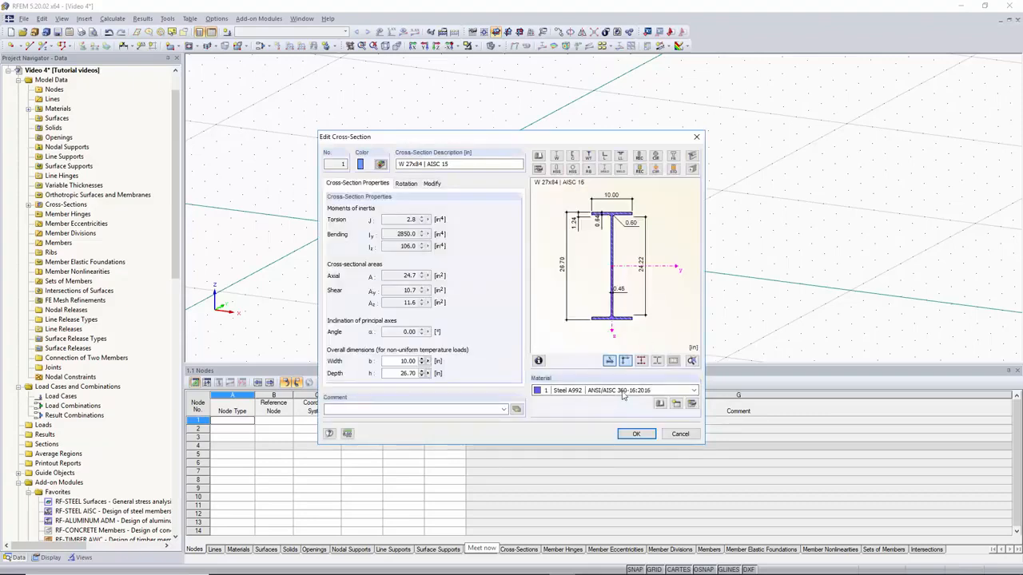
left_click(640, 434)
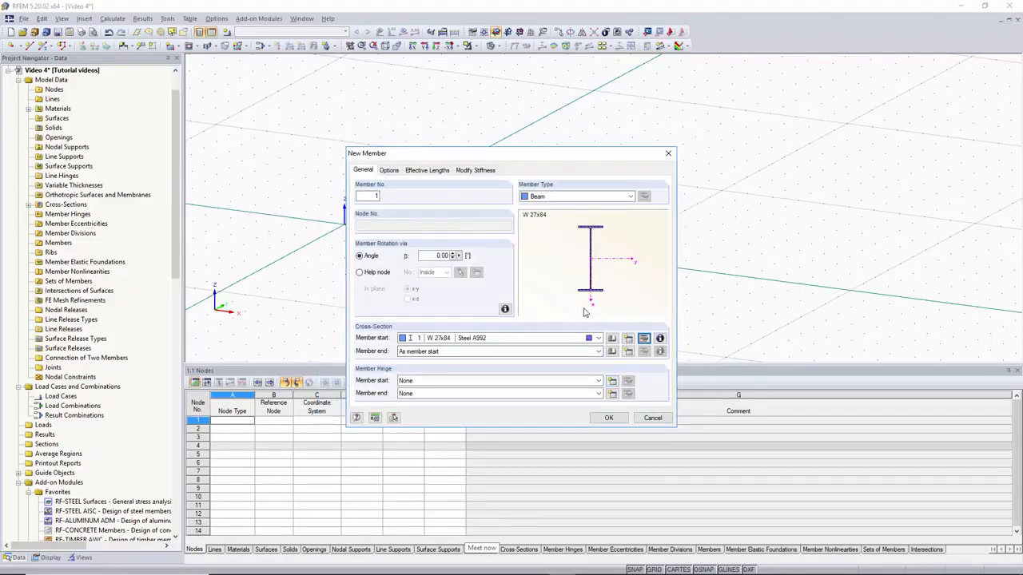
Step: Place the beam member along the X-axis from the origin to X = 10 ft
left_click(608, 418)
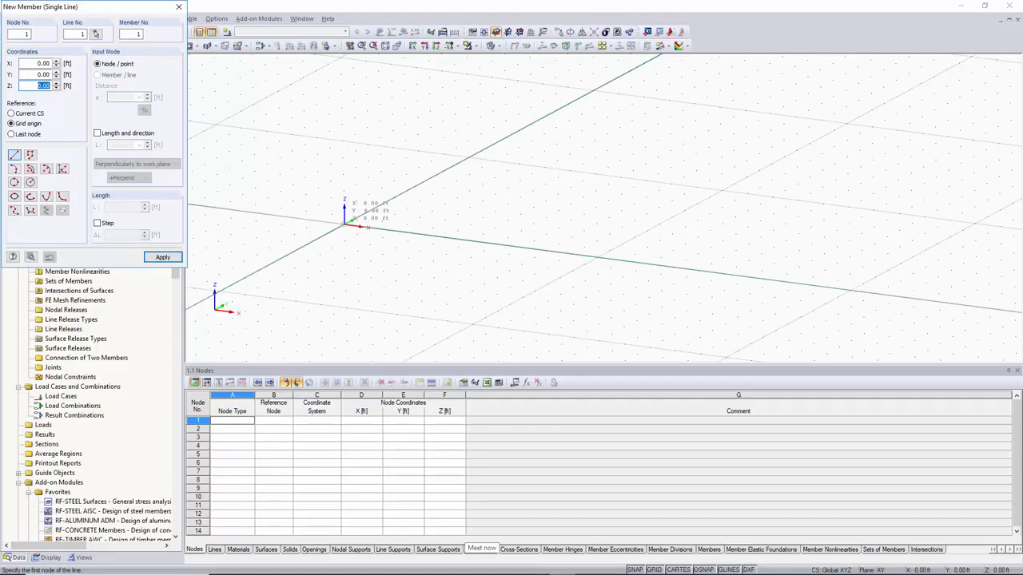
left_click(345, 223)
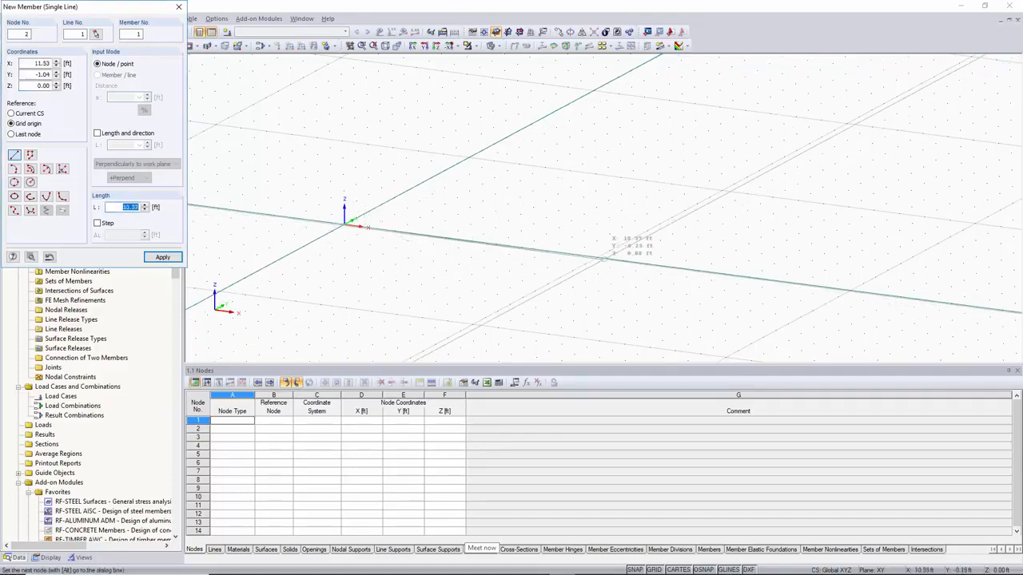
left_click(598, 258)
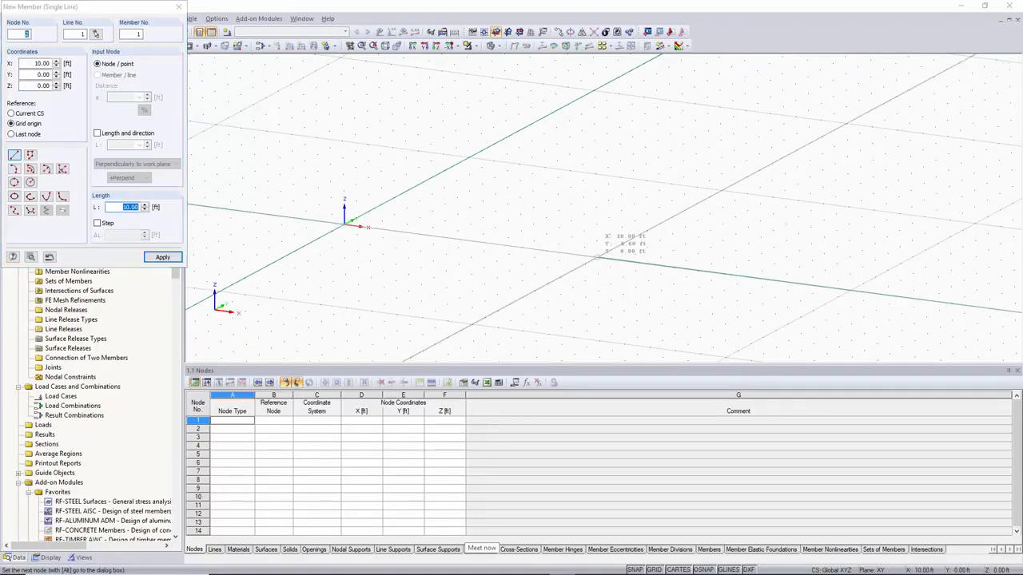
key("Escape")
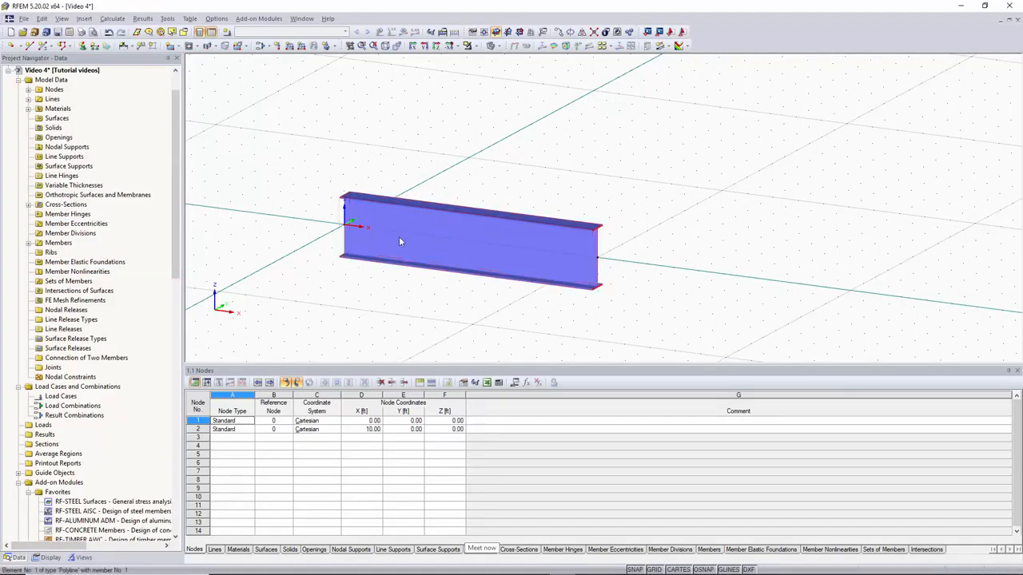
Step: Define a new fully fixed nodal support type by also restraining rotation about X and Y
left_click(83, 46)
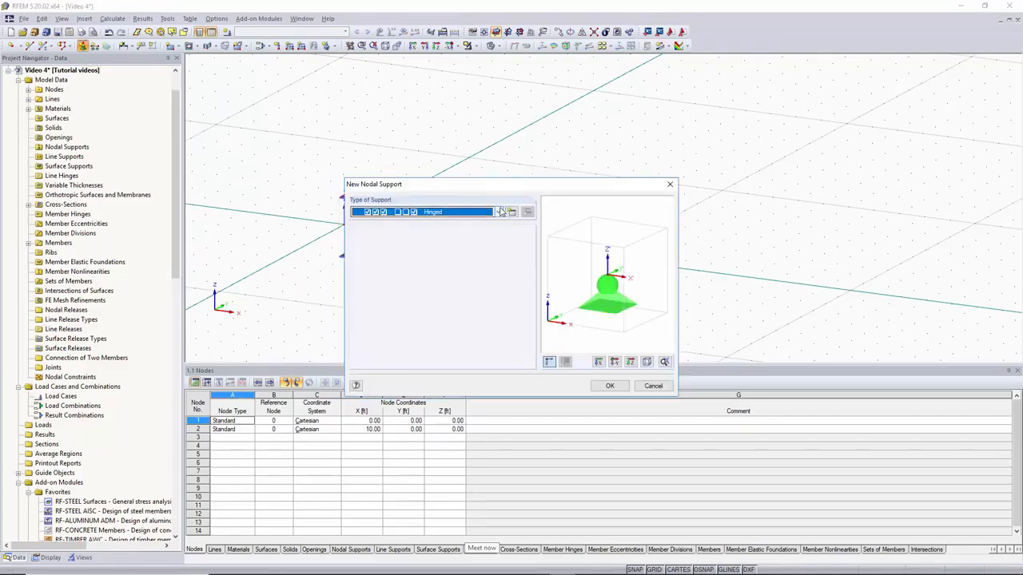
left_click(510, 212)
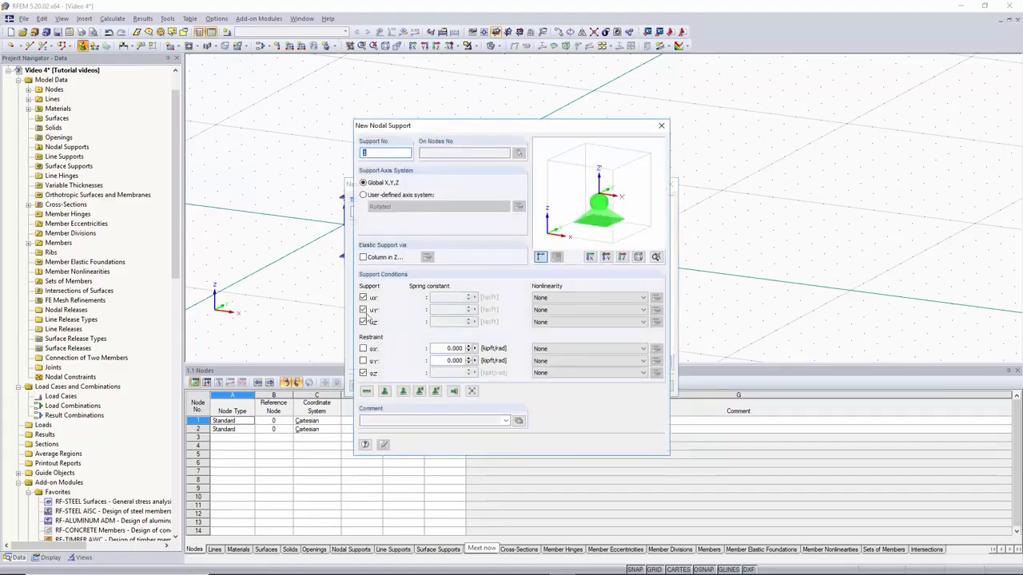
left_click(364, 349)
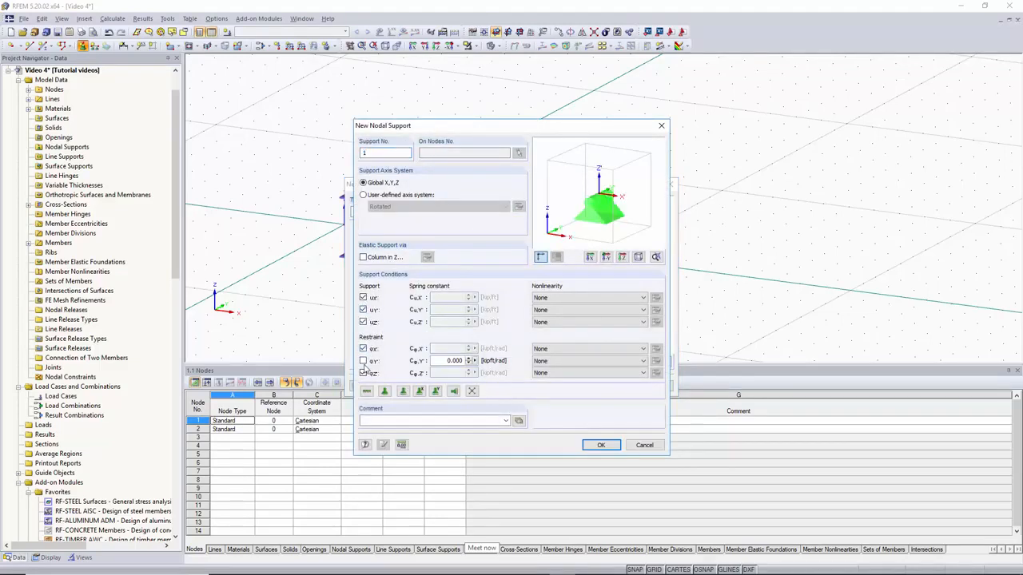
left_click(364, 361)
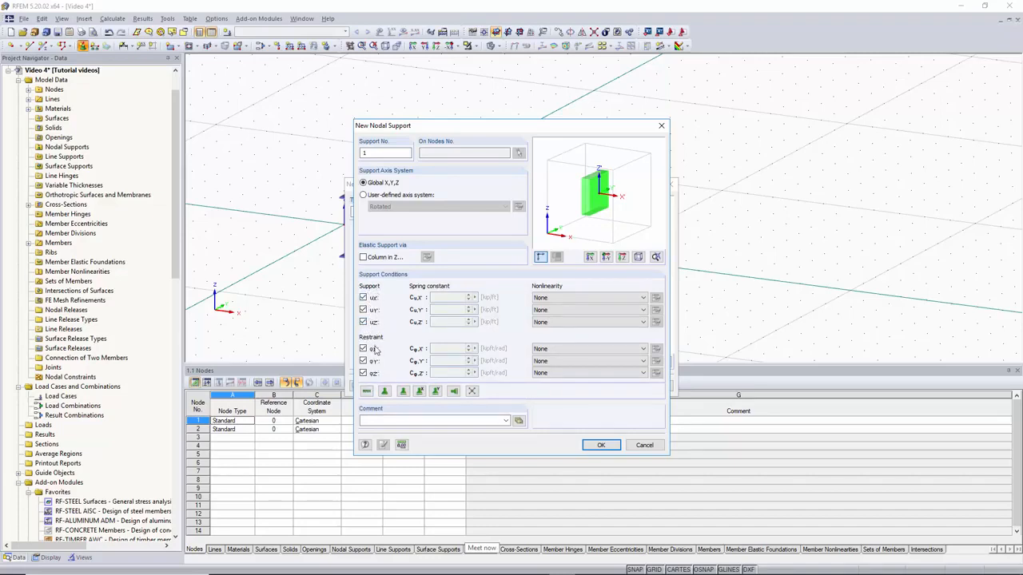
left_click(601, 445)
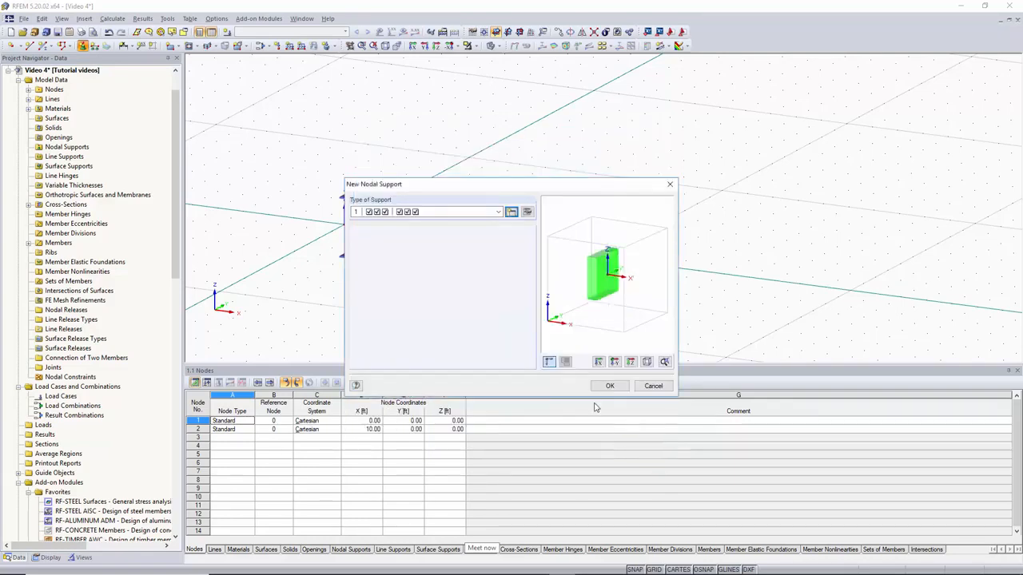
Step: Place the fully fixed nodal support on the beam's start node at the origin
left_click(607, 384)
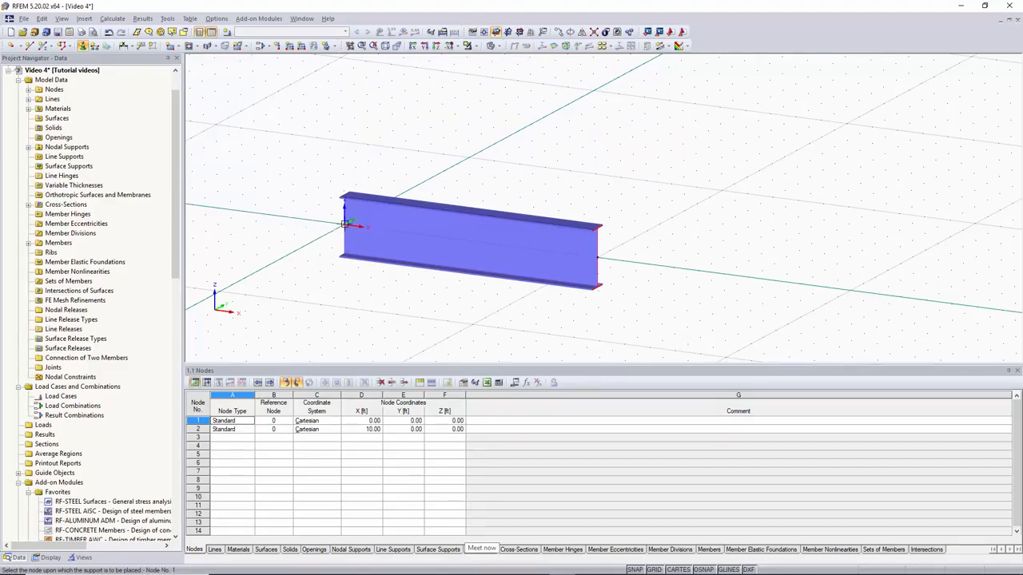
left_click(345, 223)
middle_click_drag(583, 247, 444, 162)
scroll(490, 166, "up", 2)
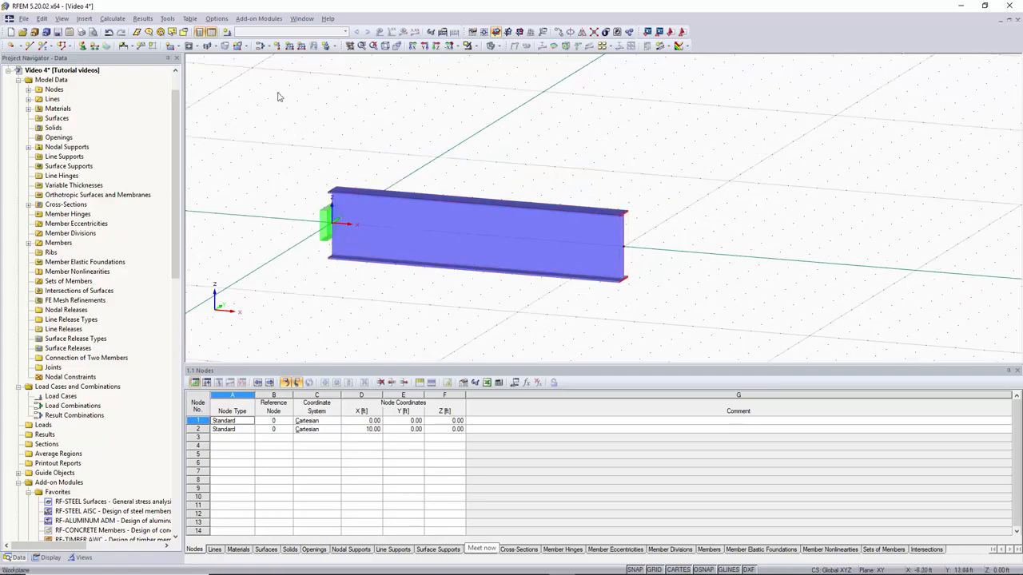
Step: Create a load case described as "Dead load" in the Dead action category with self-weight active
left_click(227, 35)
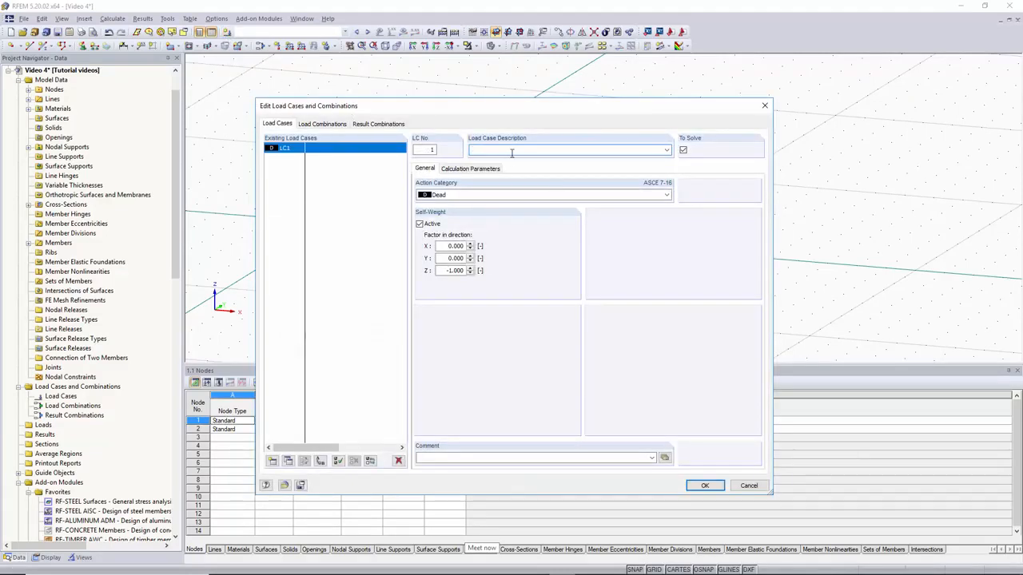
type("Dead lo")
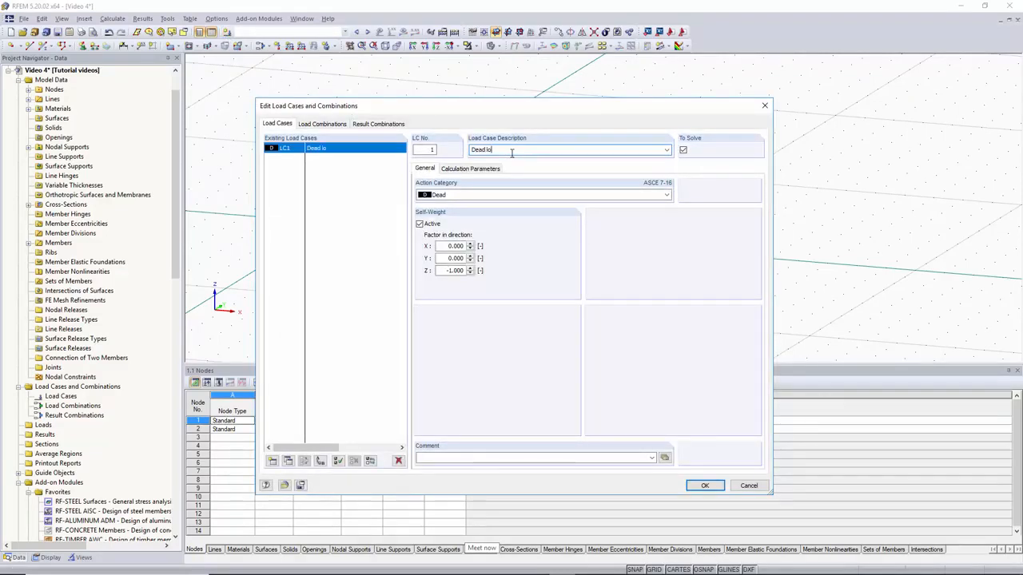
type("ad")
left_click(703, 486)
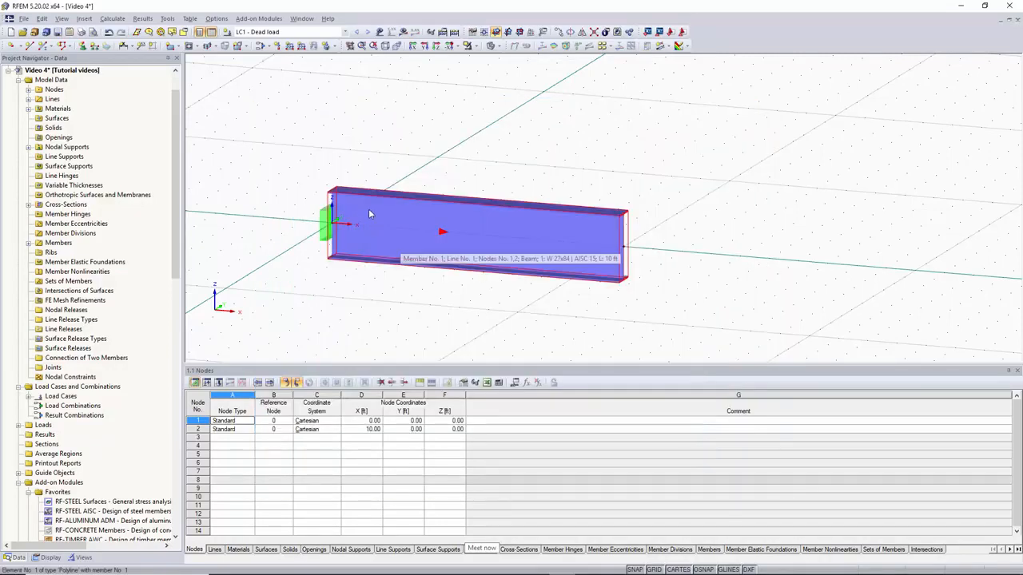
left_click(336, 34)
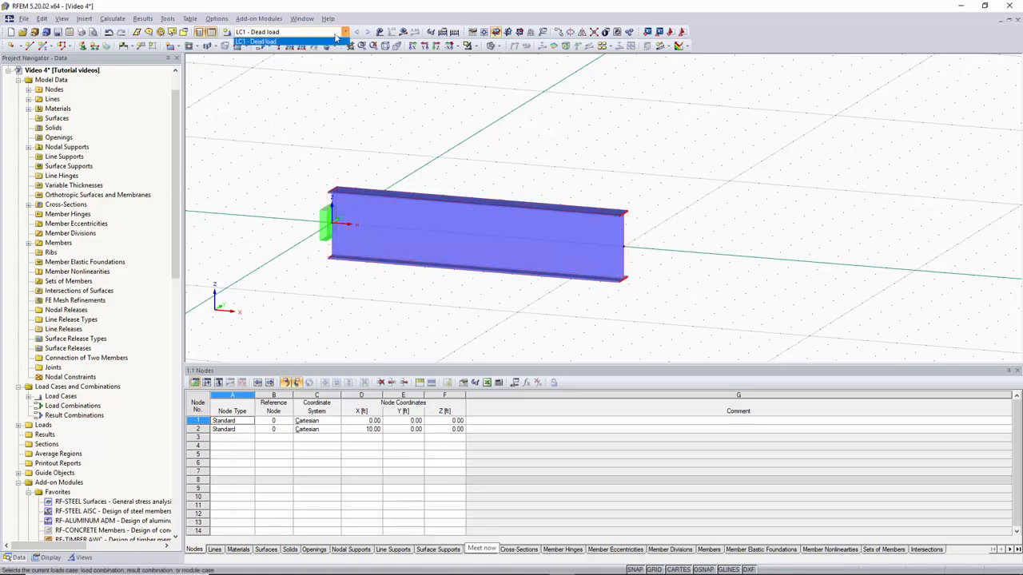
left_click(341, 33)
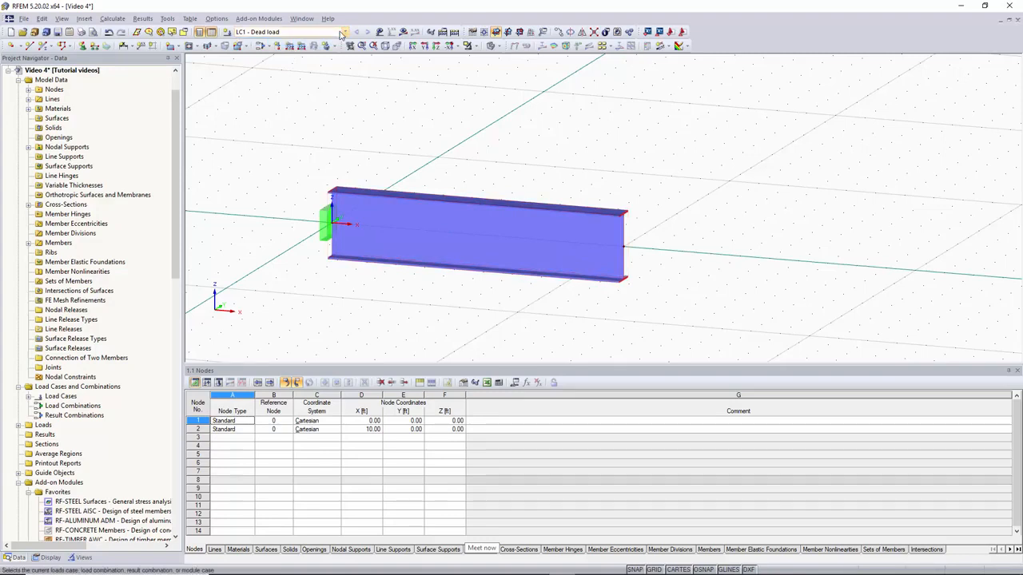
Step: Set up a new trapezoidal member force in global direction ZL with the end value p2 set to -10 kip/ft
left_click(291, 48)
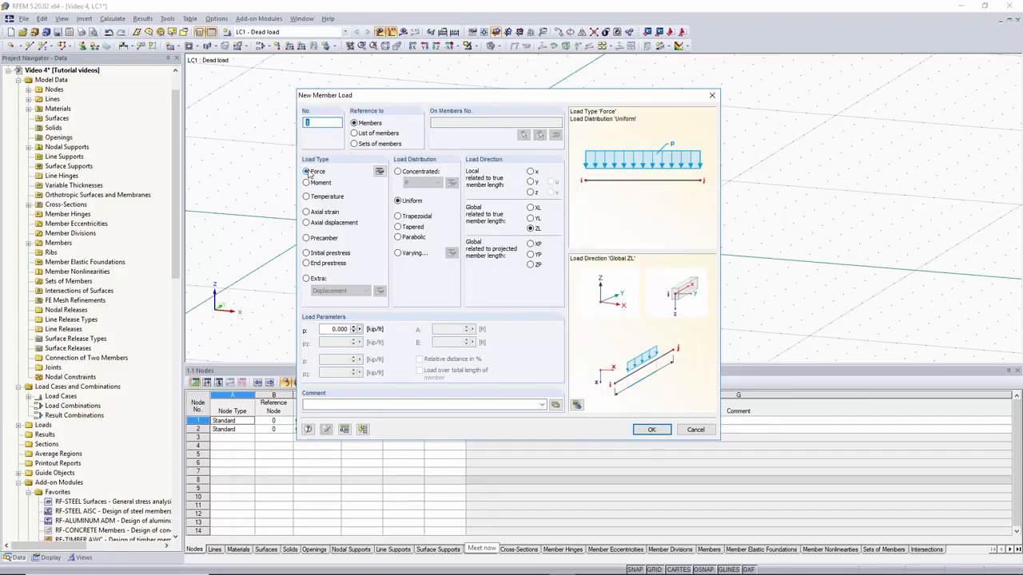
left_click(425, 220)
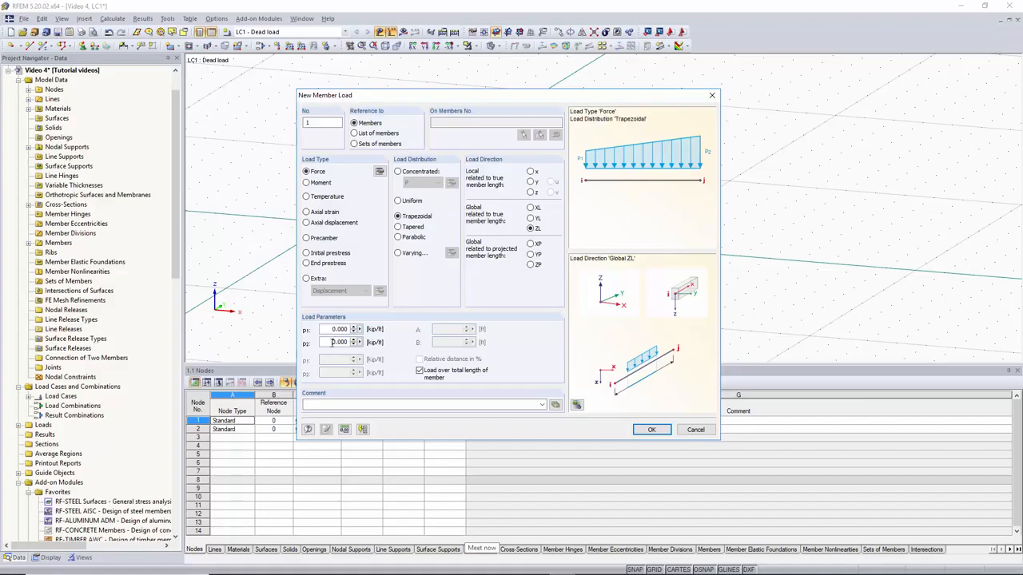
left_click_drag(332, 342, 381, 343)
type("10")
Step: Limit the load to part of the member using relative distances, starting at 10 % of its length and ending at the far end
left_click(420, 371)
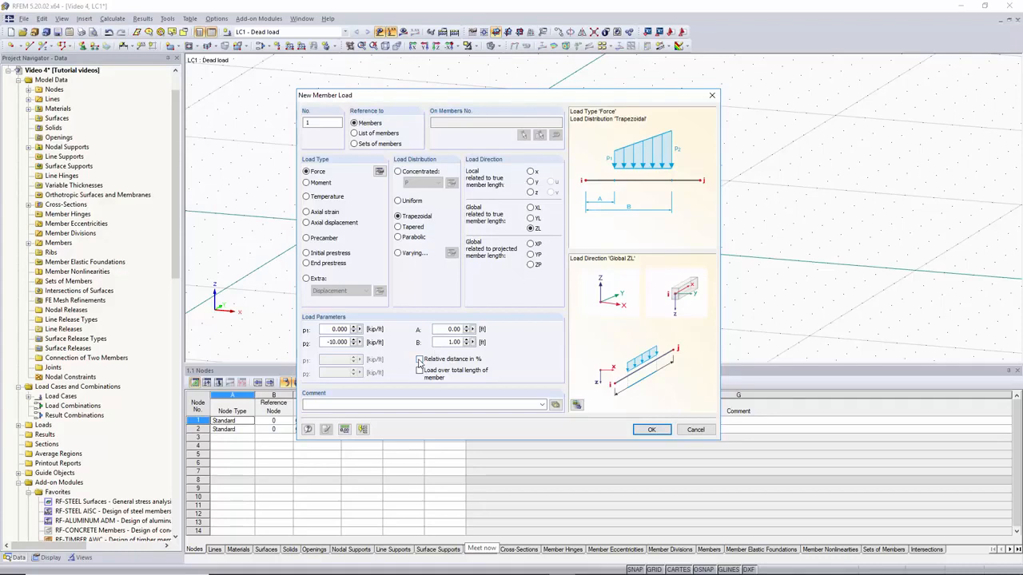
left_click(419, 360)
left_click_drag(438, 328, 509, 326)
type("10")
key("Tab")
type("1")
left_click(652, 429)
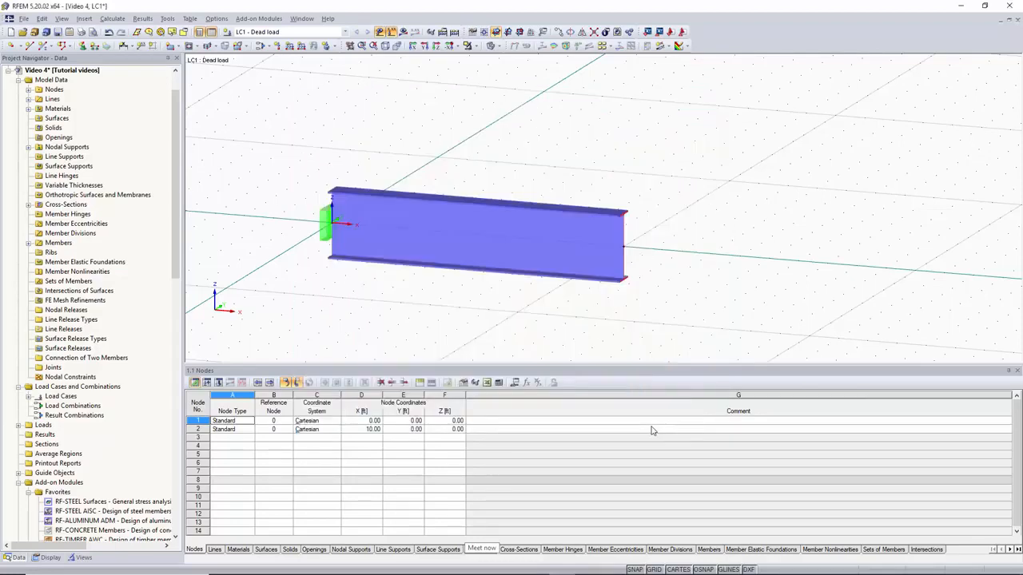
Step: Apply the trapezoidal load to the W 27x84 beam and end the member load command
left_click(497, 226)
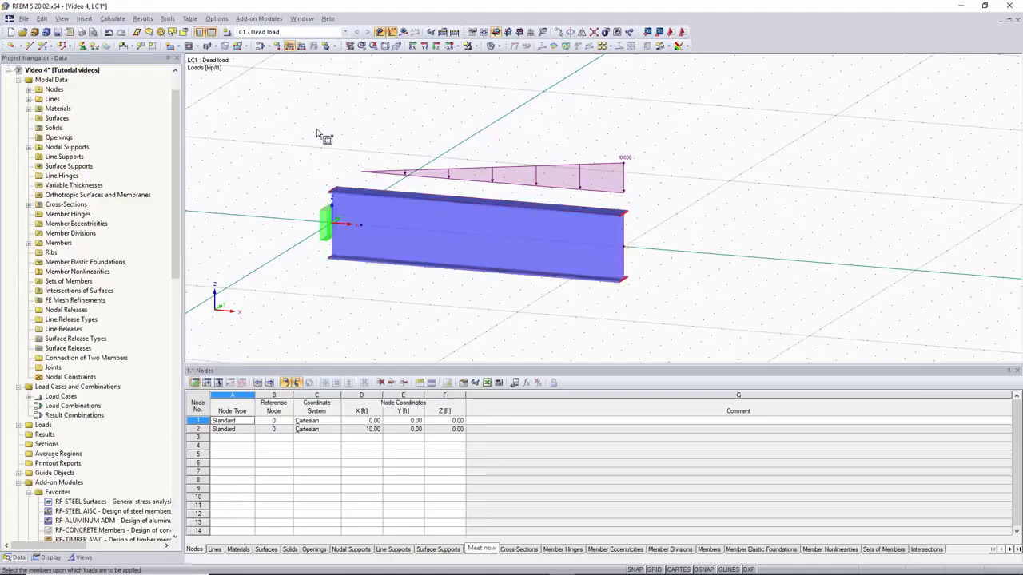
middle_click_drag(320, 147, 365, 129, "ctrl")
right_click(365, 129)
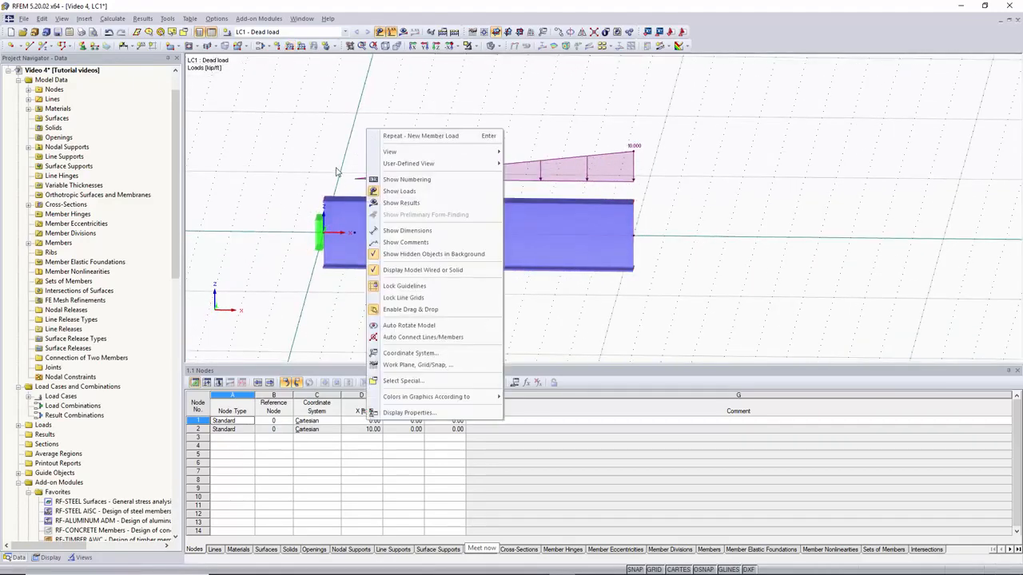
left_click(332, 164)
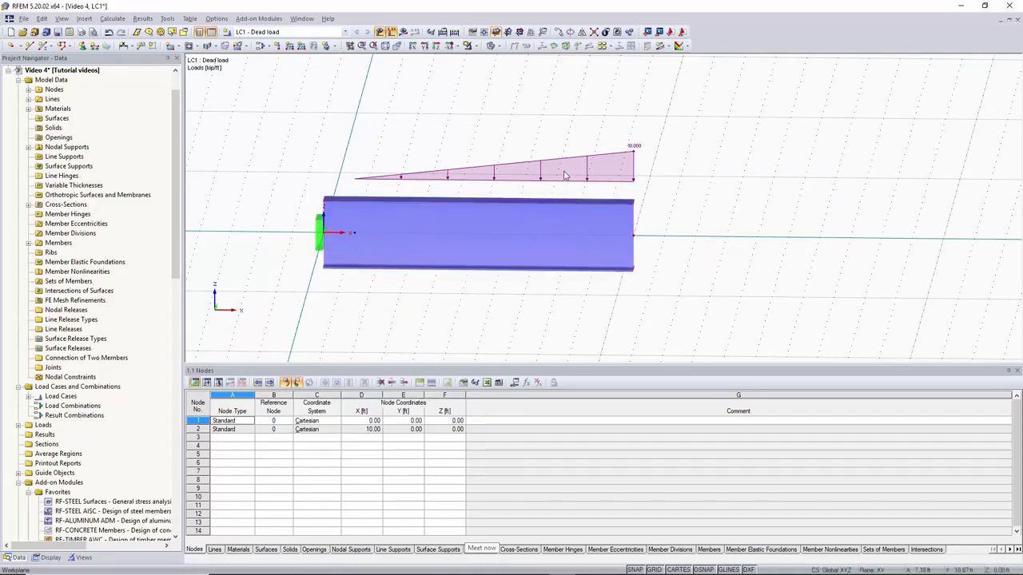
left_click(610, 269)
left_click(490, 111)
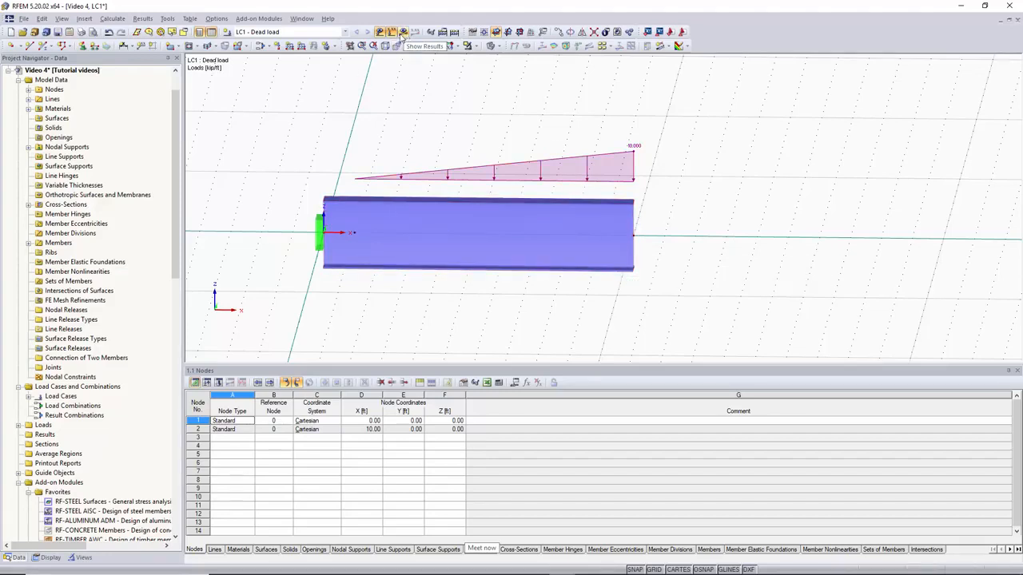
Step: Calculate the model and view the beam's global deformation u with the model shown as wireframe
left_click(455, 33)
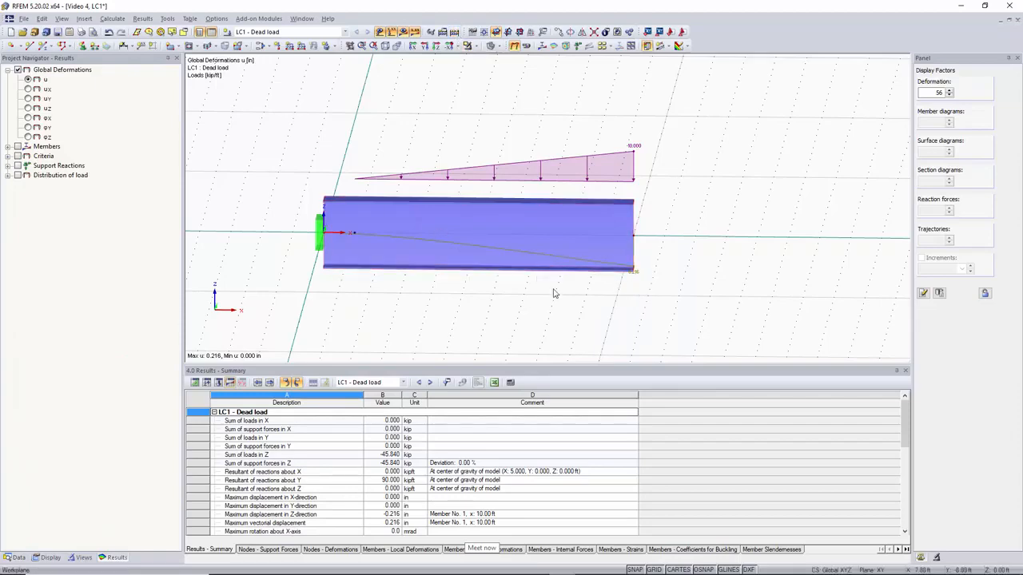
middle_click_drag(554, 290, 504, 288, "ctrl")
scroll(632, 278, "up", 4)
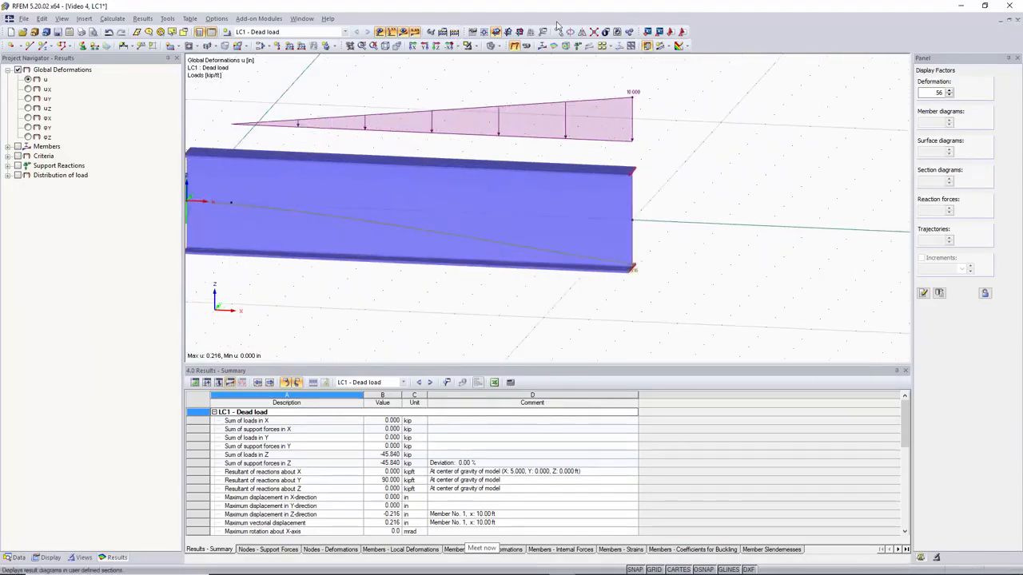
left_click(485, 46)
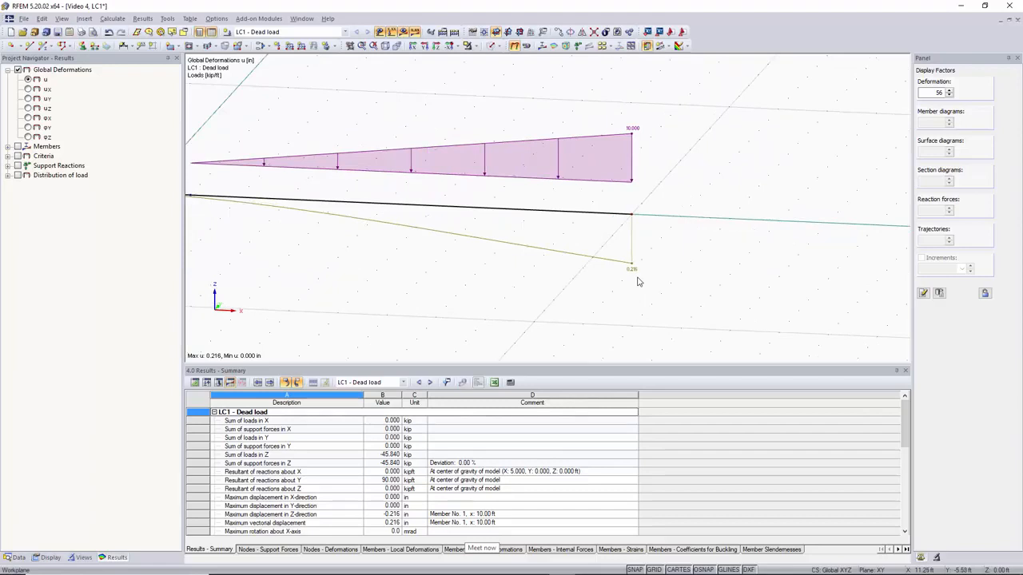
scroll(637, 280, "down", 1)
scroll(533, 290, "down", 1)
middle_click_drag(532, 290, 577, 287)
Step: Display the member results and examine the bending moment My diagram and the shear force Vz diagram
left_click(18, 147)
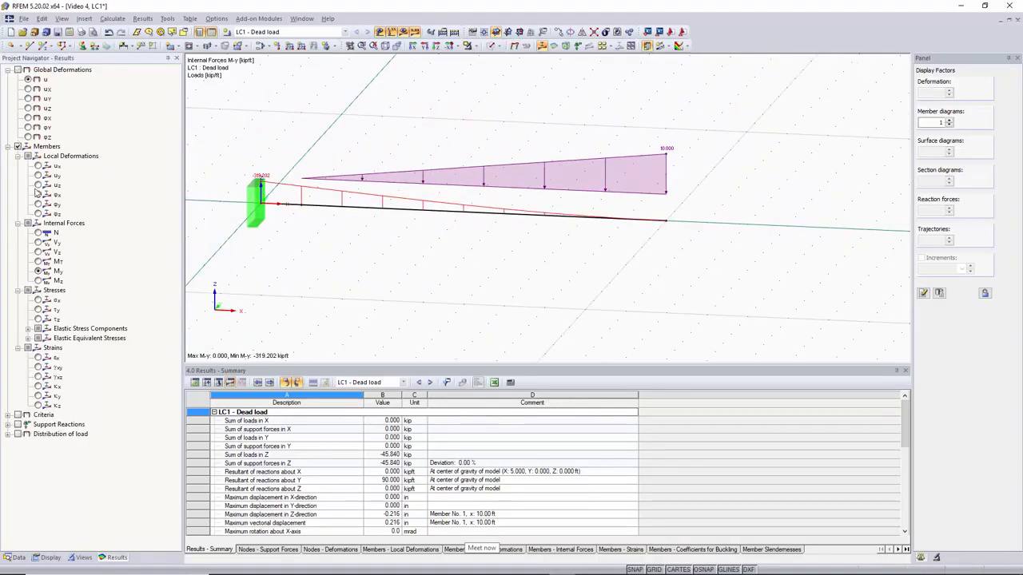
left_click(38, 252)
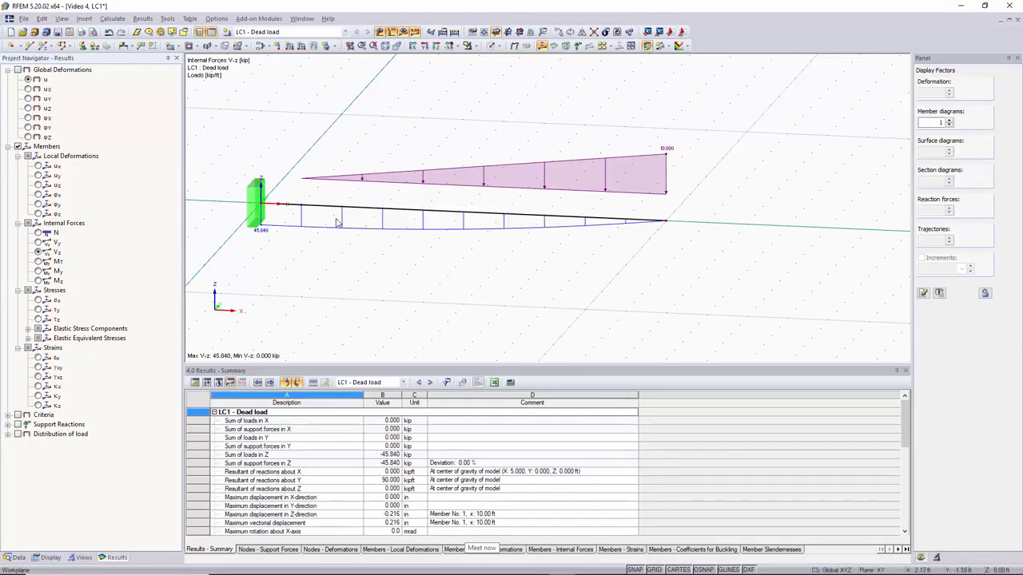
scroll(256, 238, "up", 1)
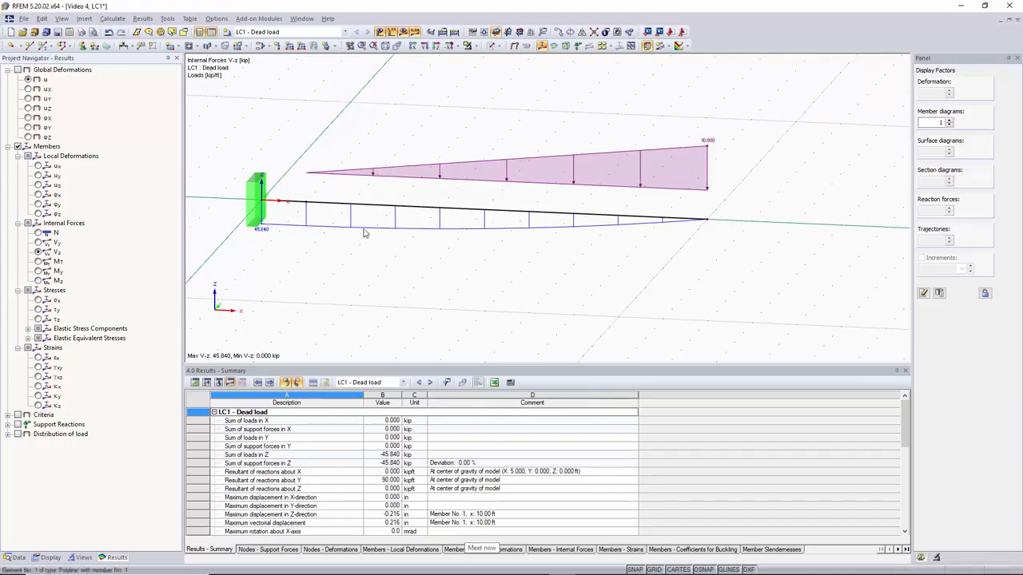
middle_click_drag(365, 233, 449, 285, "ctrl")
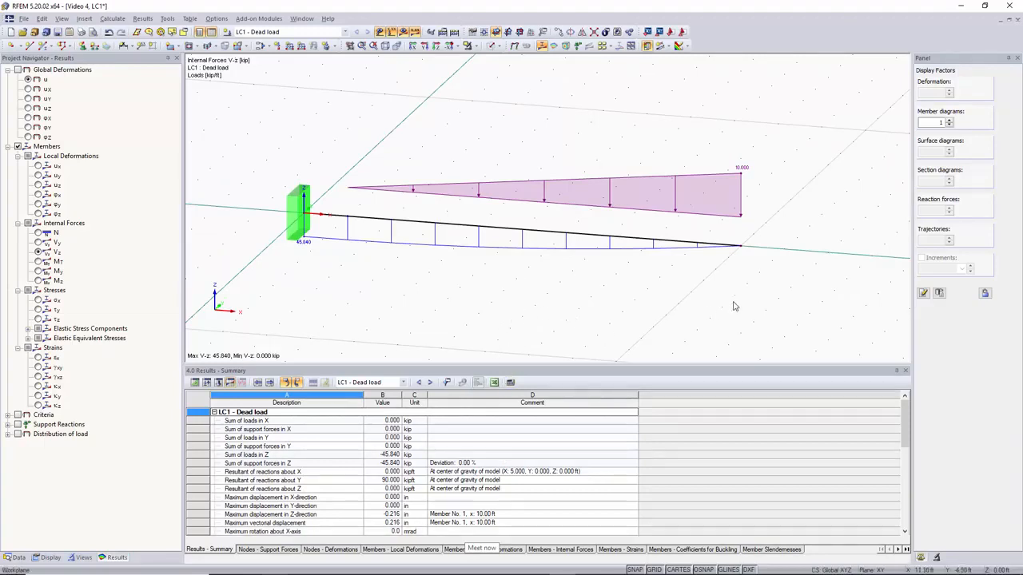
middle_click_drag(460, 130, 438, 131)
right_click(439, 131)
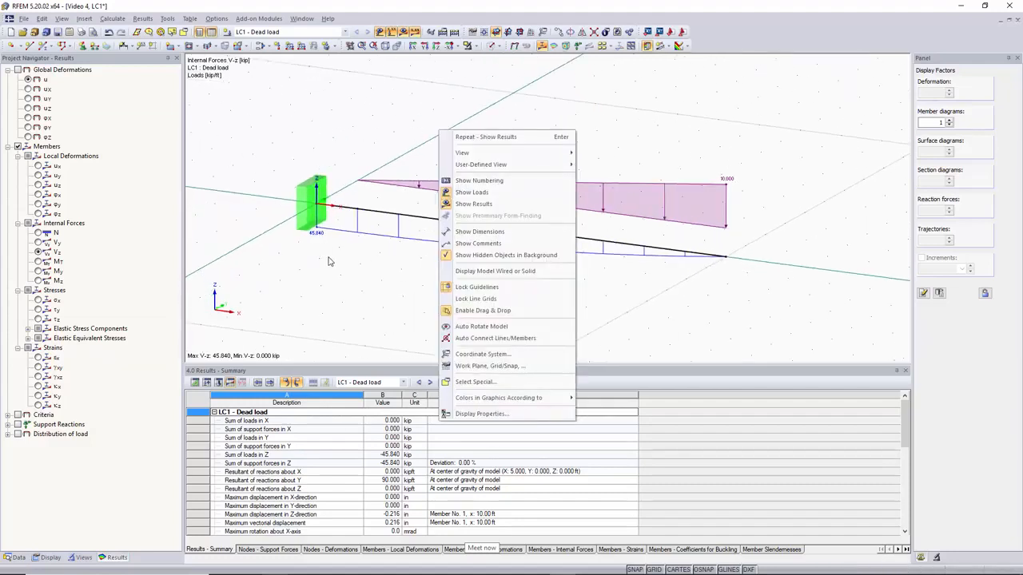
left_click(327, 261)
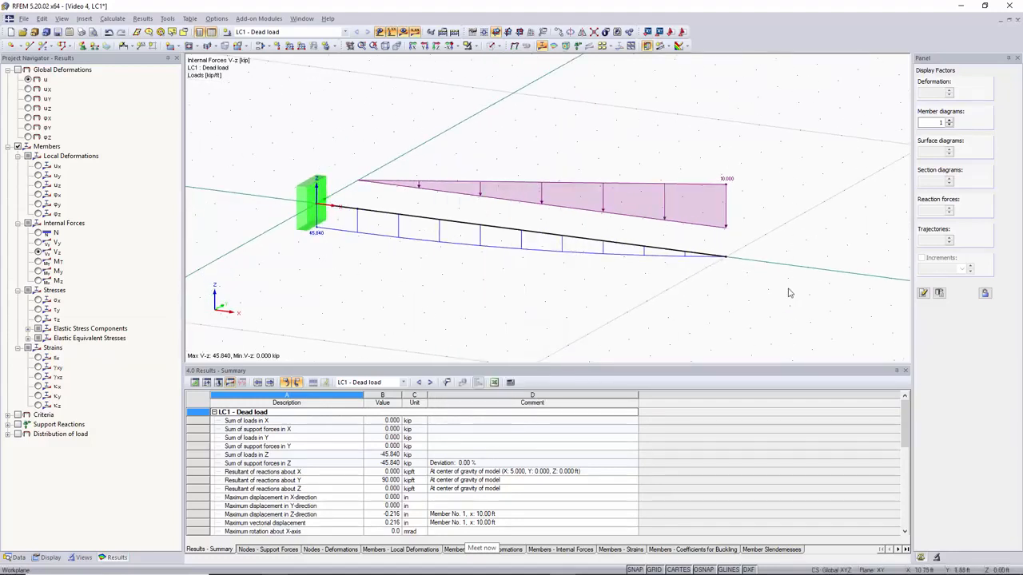